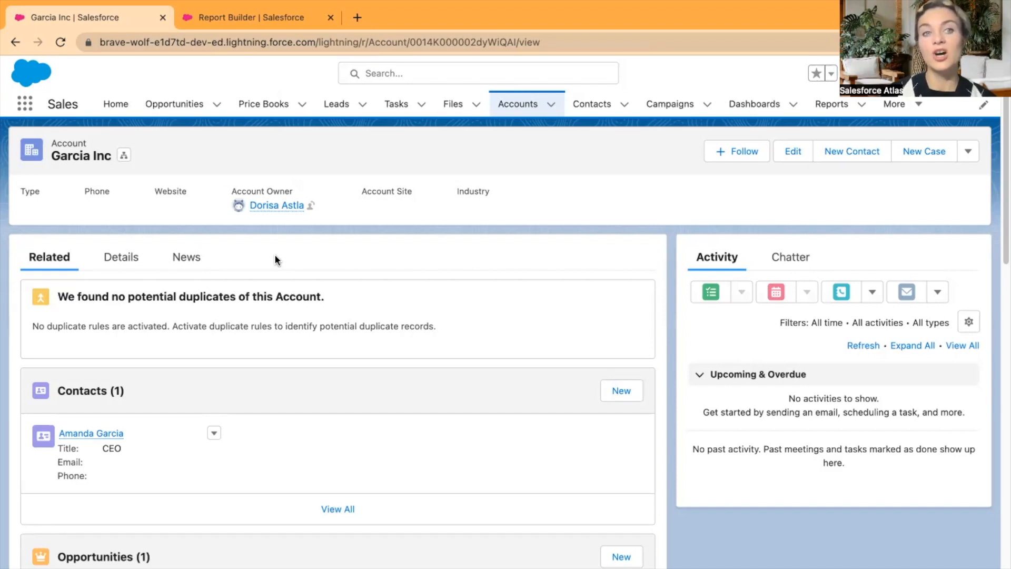
Review the filters of the Cases by Account report, including the Units filter options
{"action": "left_click", "coordinate": [228, 19]}
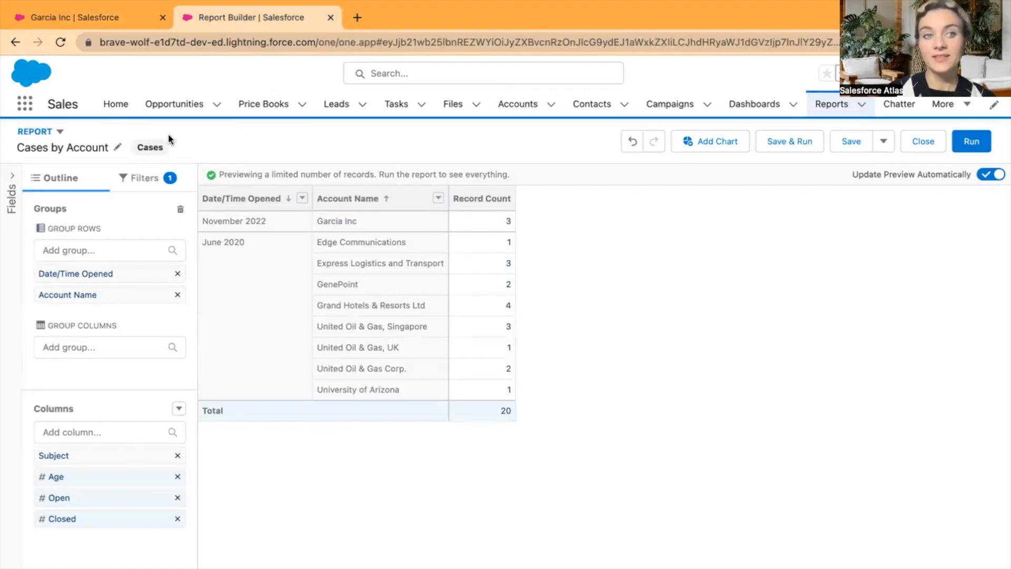
{"action": "left_click", "coordinate": [143, 179]}
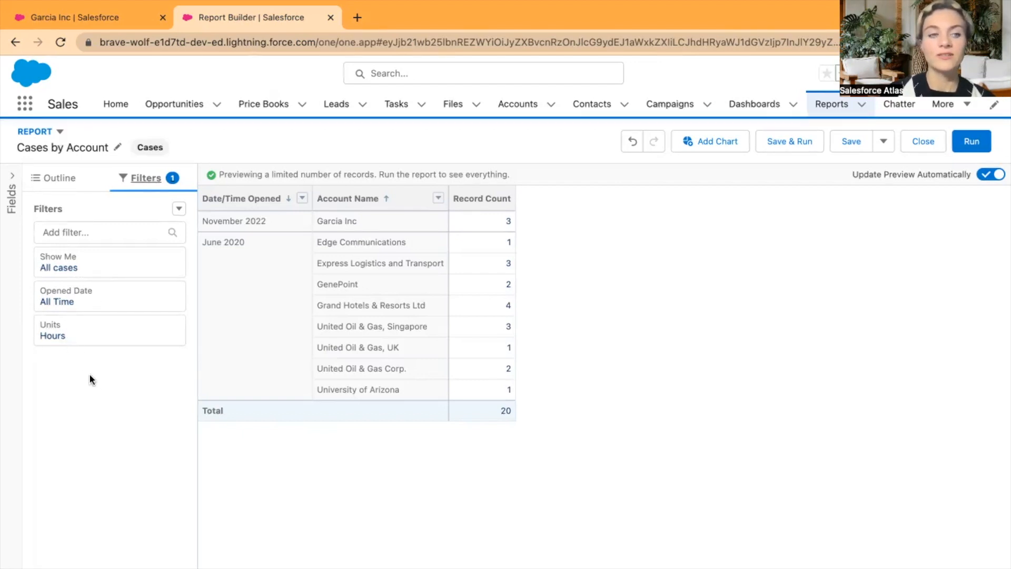
{"action": "left_click", "coordinate": [106, 333]}
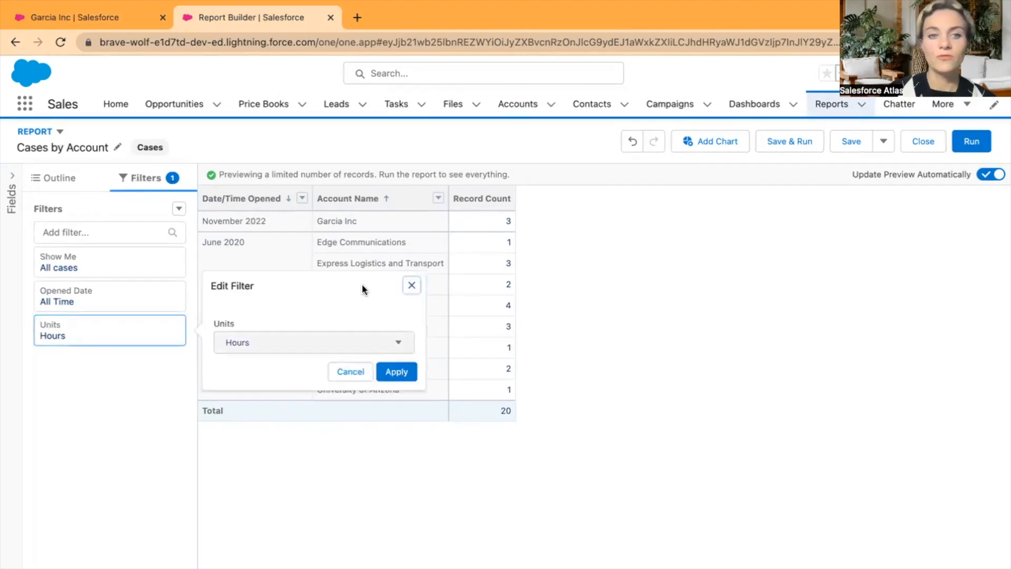
{"action": "left_click", "coordinate": [412, 284]}
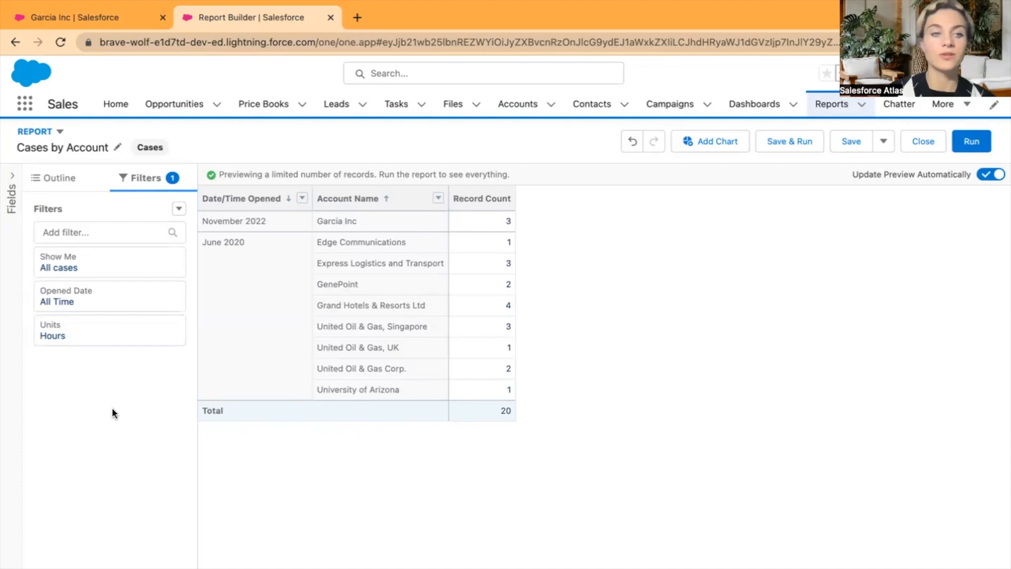
{"action": "left_click", "coordinate": [60, 180]}
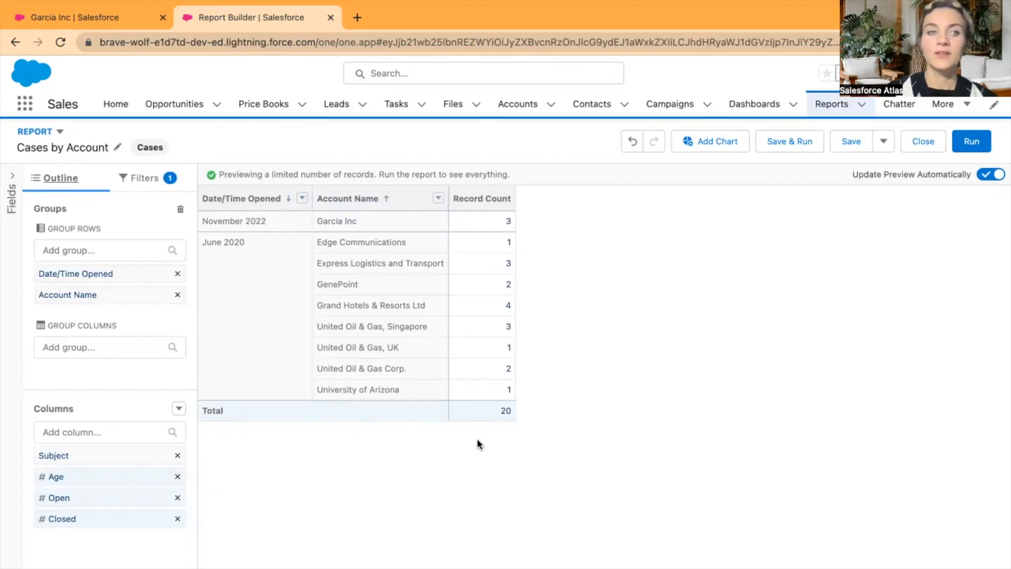
Turn off automatic preview updates, add the Case Last Modified By column to the report, and refresh the preview manually
{"action": "left_click", "coordinate": [987, 179]}
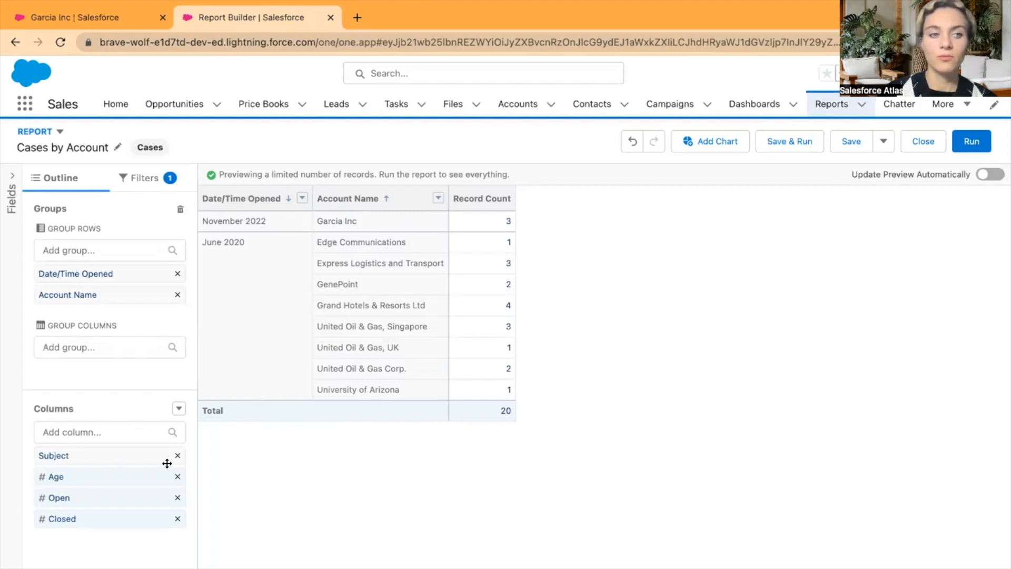
{"action": "left_click", "coordinate": [95, 431]}
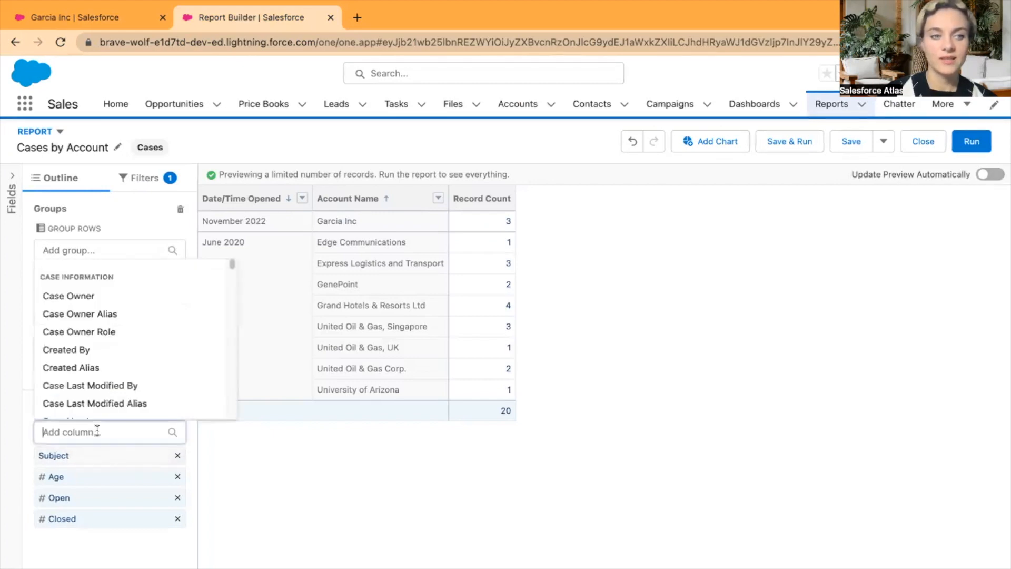
{"action": "left_click", "coordinate": [81, 386]}
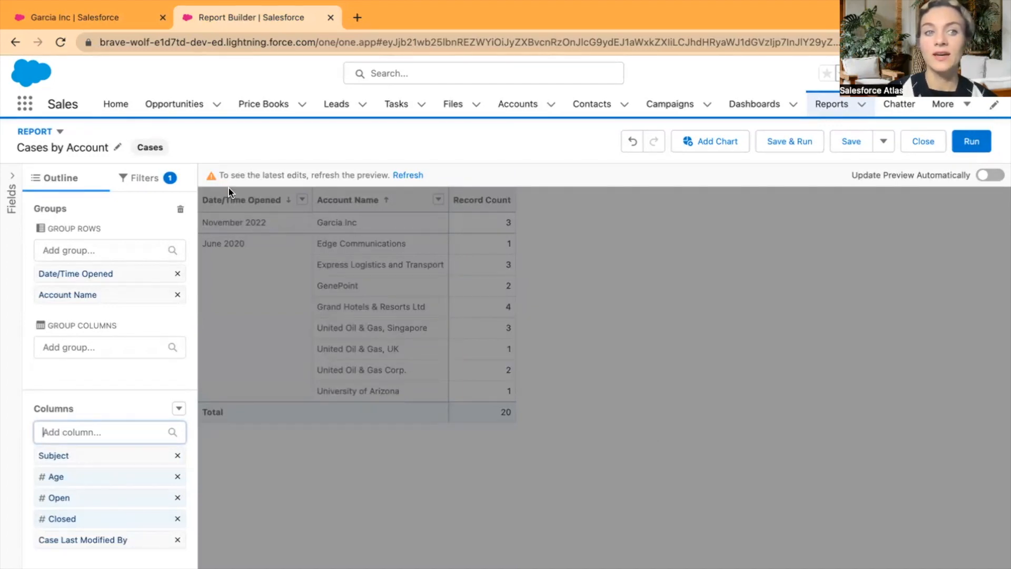
{"action": "left_click", "coordinate": [409, 177]}
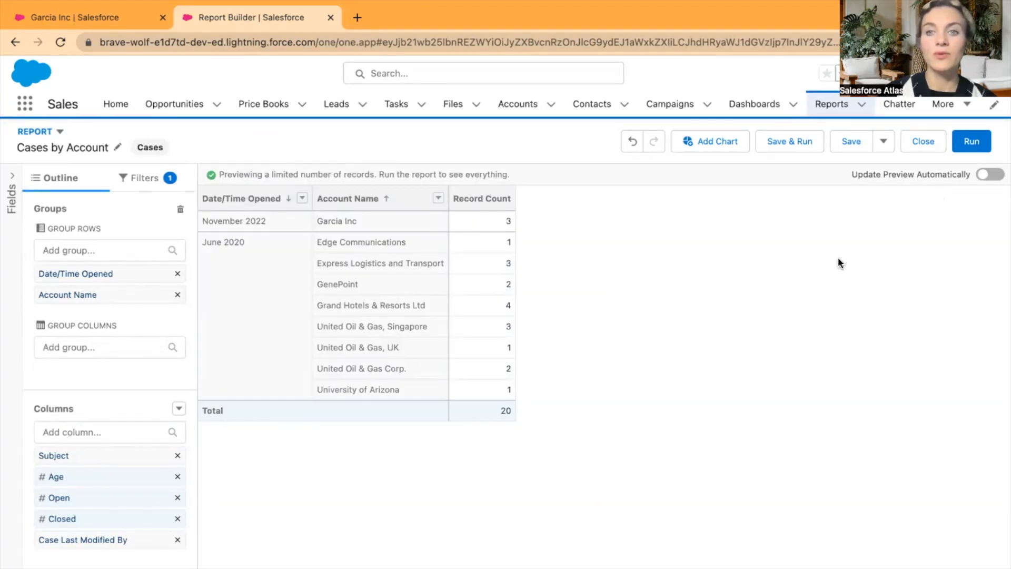
Turn automatic preview updates back on and remove the Case Last Modified By column from the report
{"action": "left_click", "coordinate": [990, 176]}
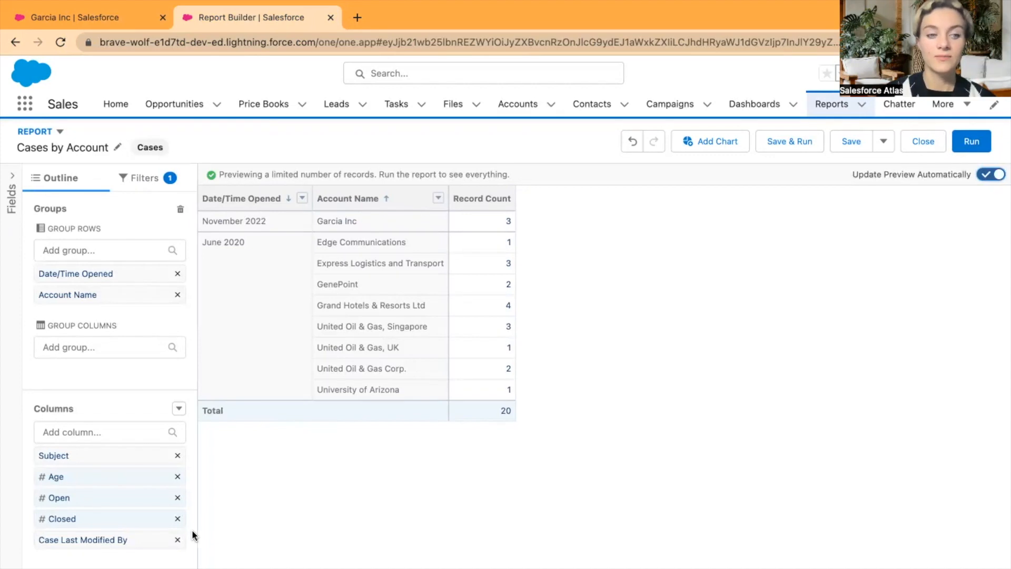
{"action": "left_click", "coordinate": [177, 540]}
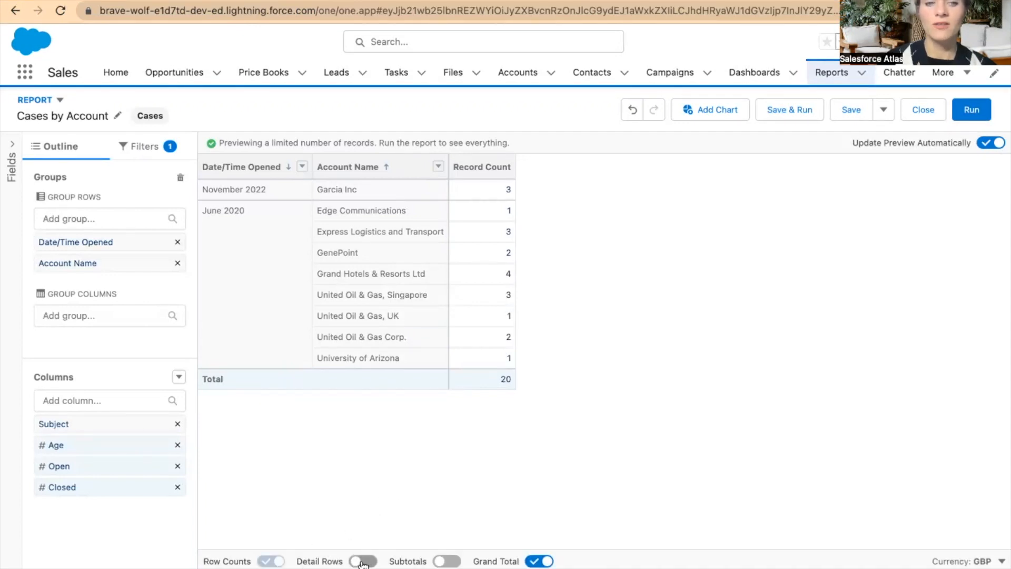
Show the detail rows in the report preview and hide them again
{"action": "left_click", "coordinate": [363, 562]}
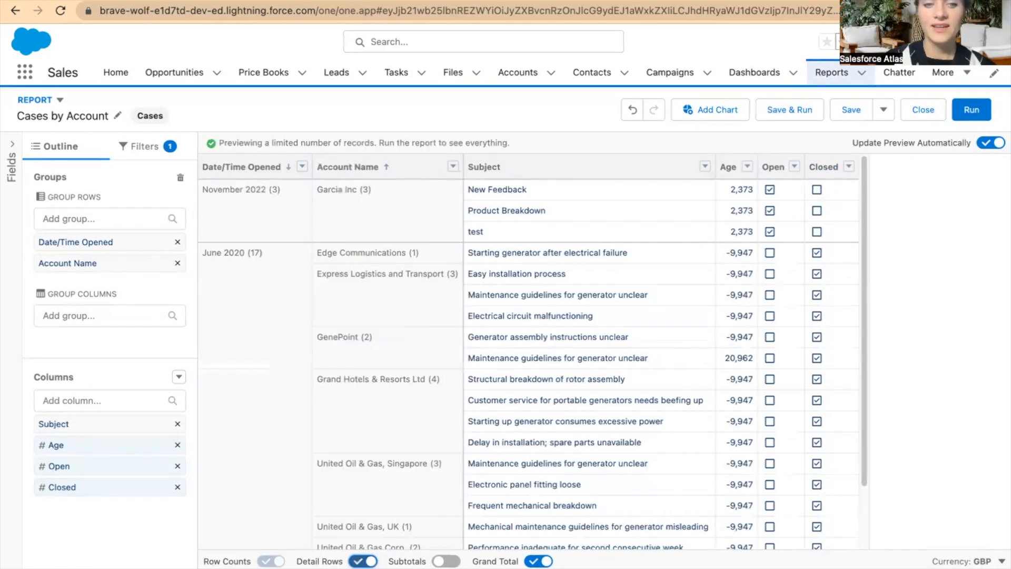
{"action": "left_click", "coordinate": [359, 561]}
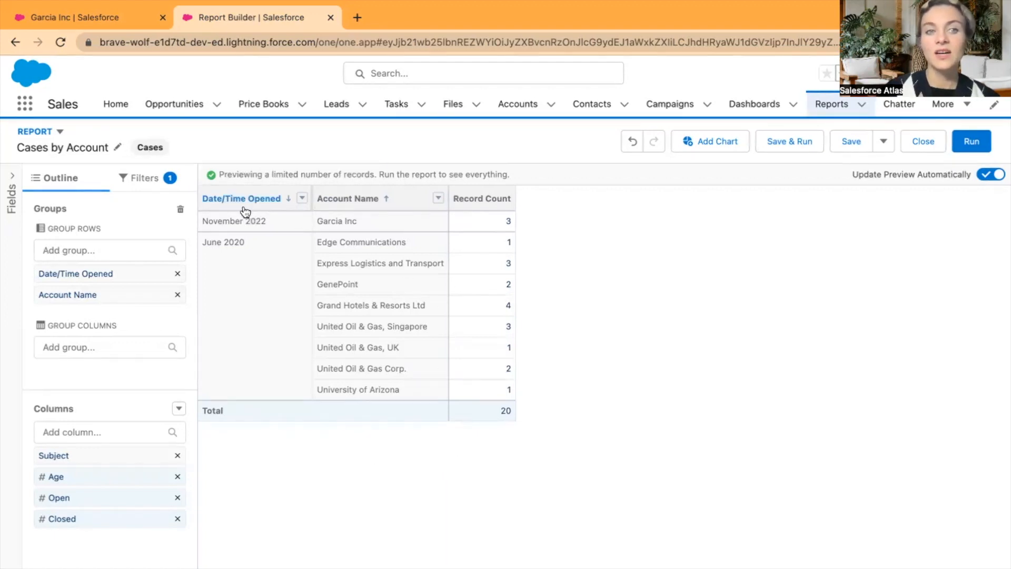
Try grouping the Date/Time Opened rows by Day, and return the date grouping to Calendar Month
{"action": "left_click", "coordinate": [302, 200]}
{"action": "mouse_move", "coordinate": [342, 313]}
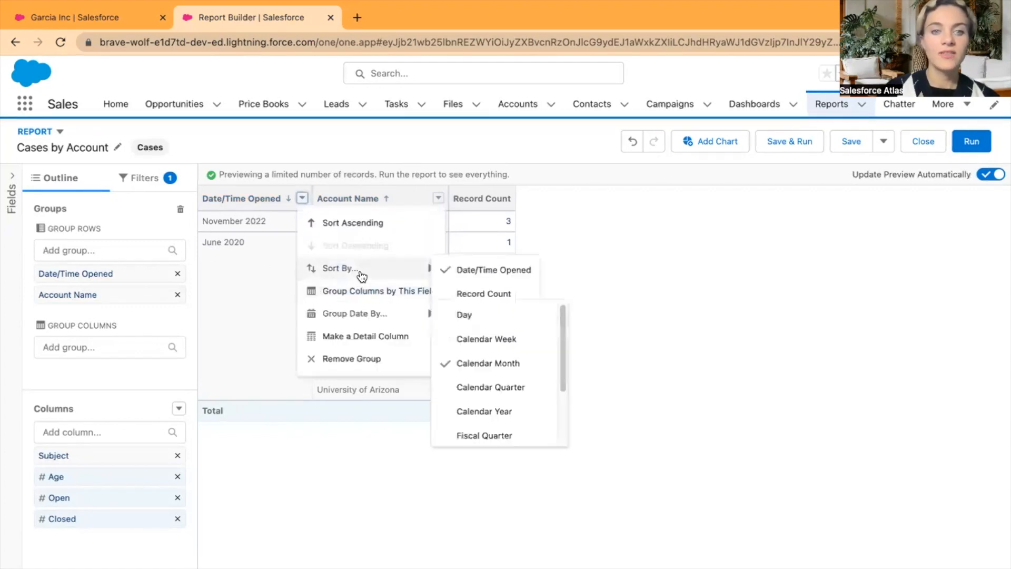
{"action": "left_click", "coordinate": [481, 316]}
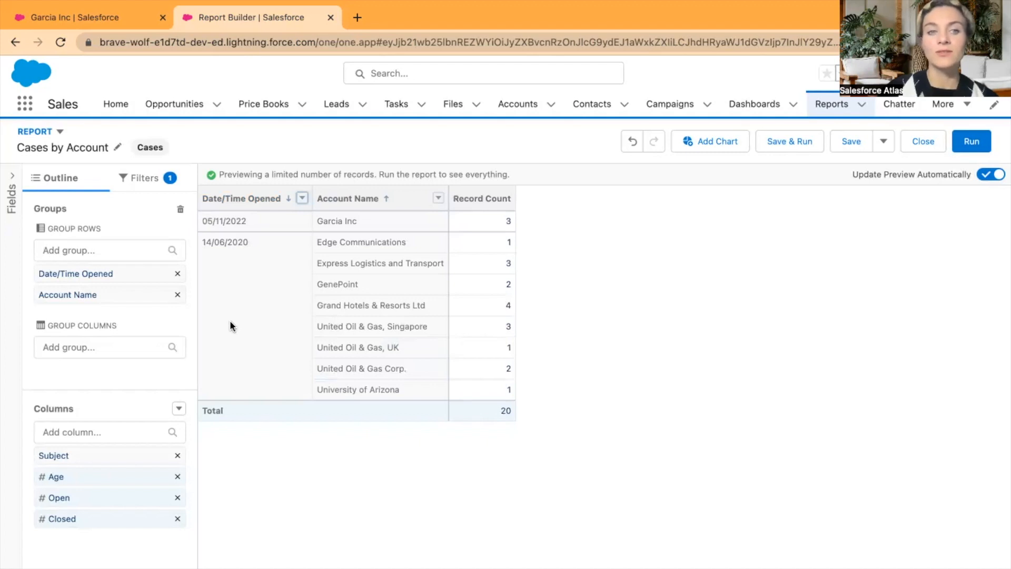
{"action": "left_click", "coordinate": [301, 197]}
{"action": "mouse_move", "coordinate": [329, 309]}
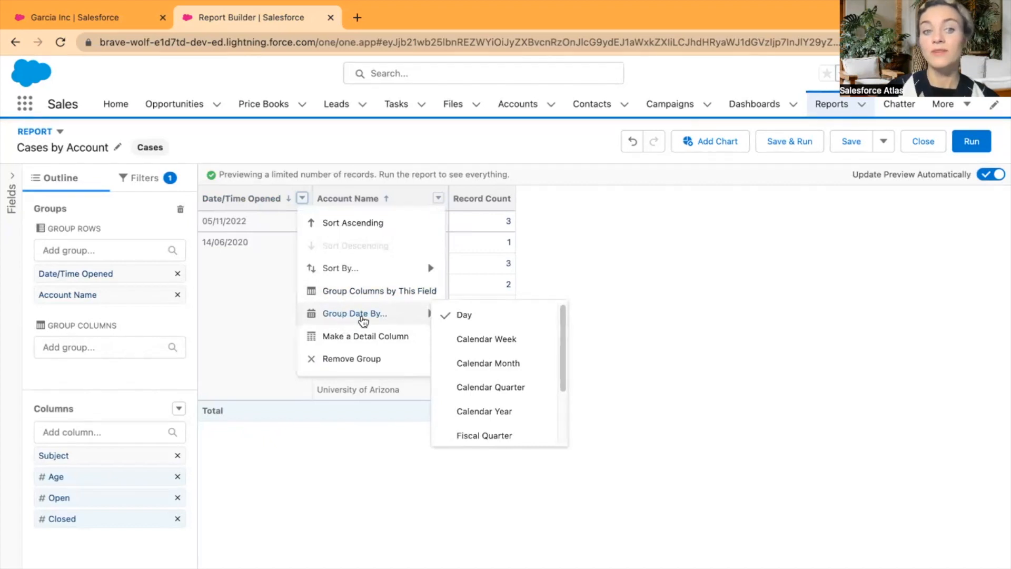
{"action": "left_click", "coordinate": [488, 365]}
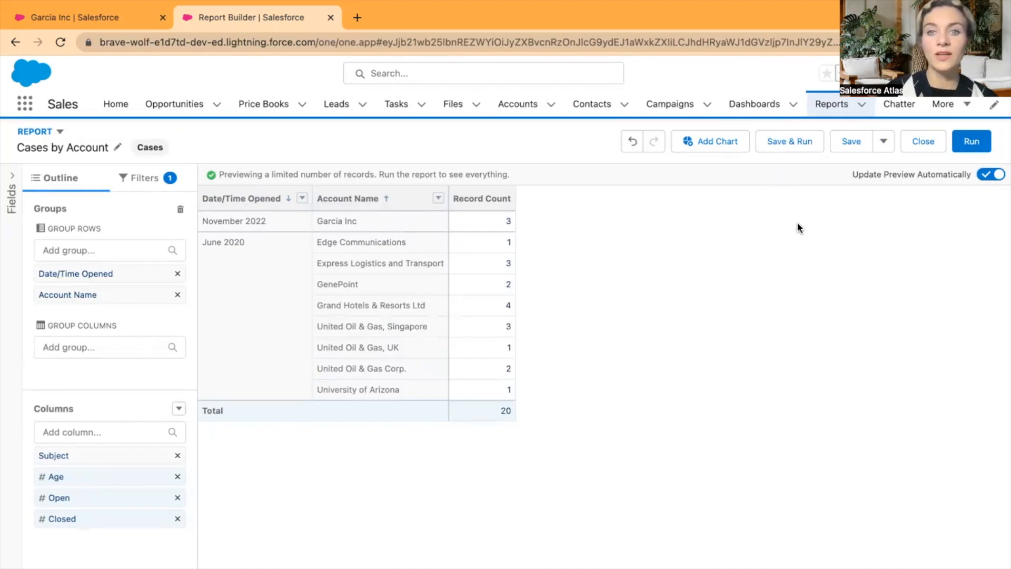
Save the Cases by Account report in the Public Reports folder and run it
{"action": "left_click", "coordinate": [769, 149]}
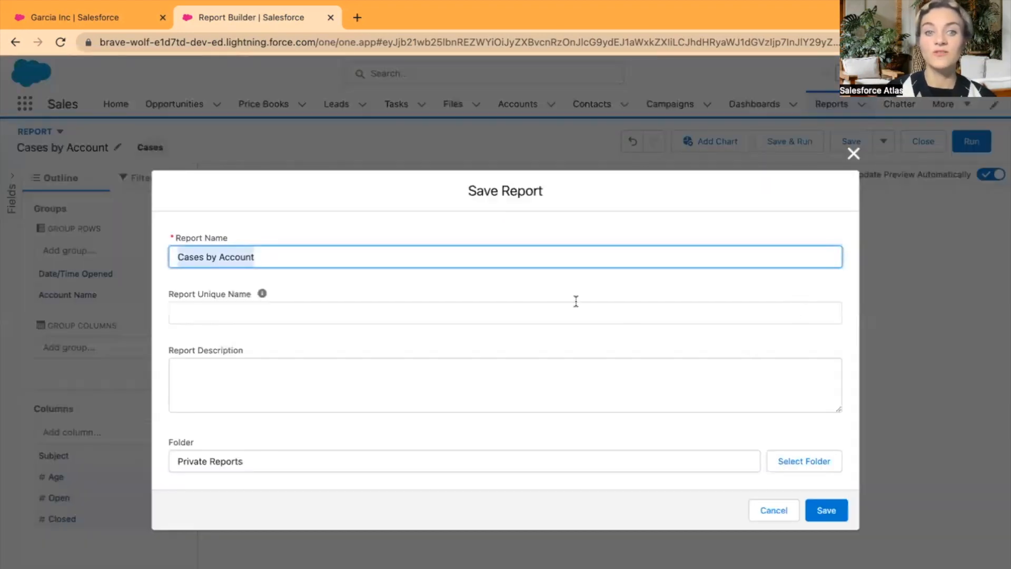
{"action": "left_click", "coordinate": [455, 328]}
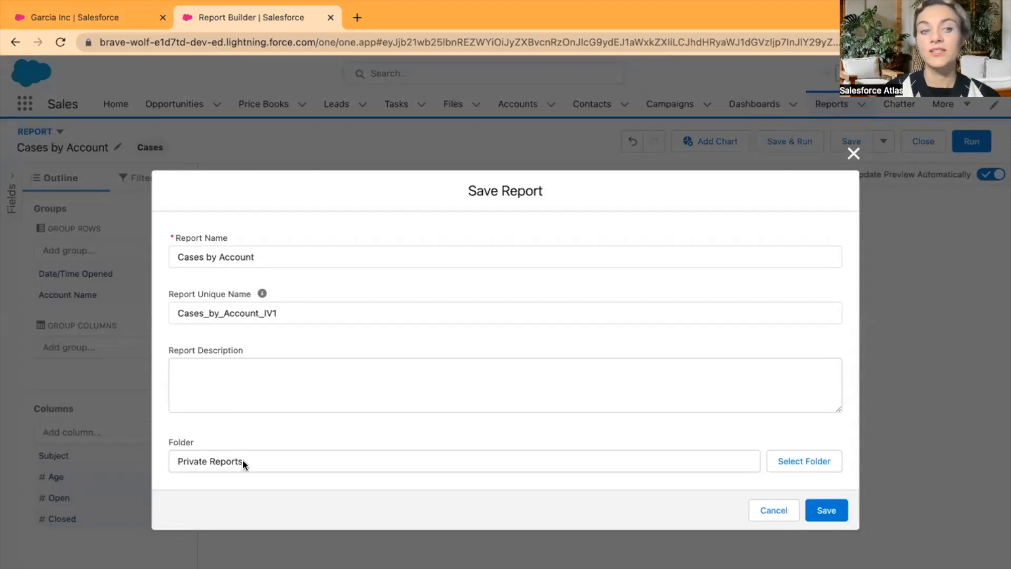
{"action": "left_click", "coordinate": [785, 462]}
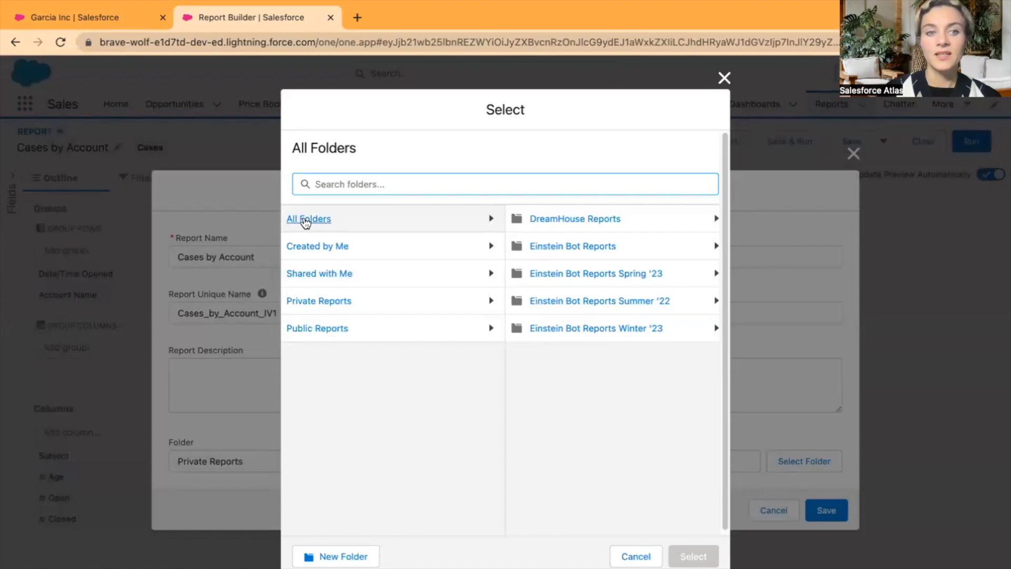
{"action": "left_click", "coordinate": [305, 220]}
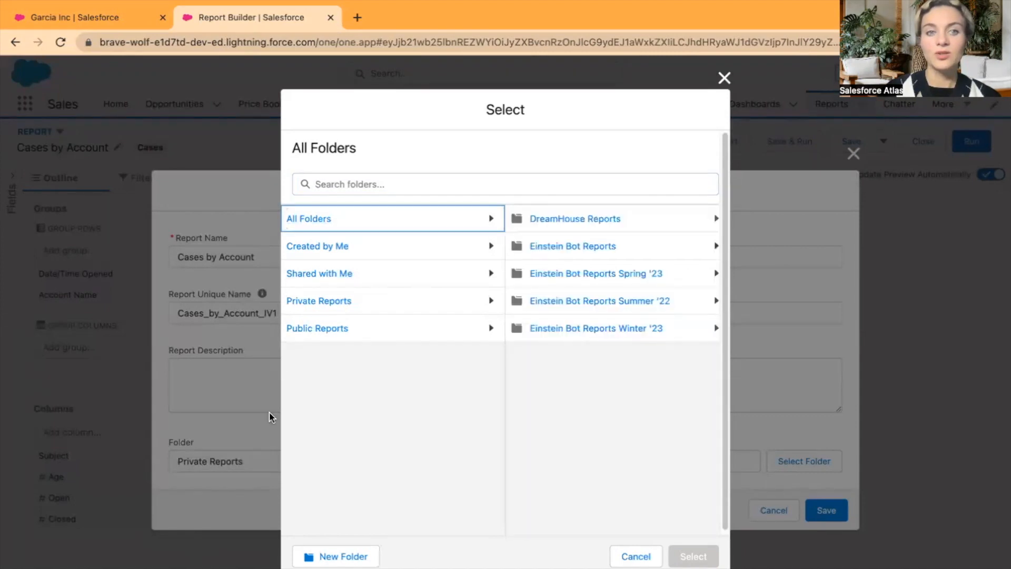
{"action": "left_click", "coordinate": [319, 329]}
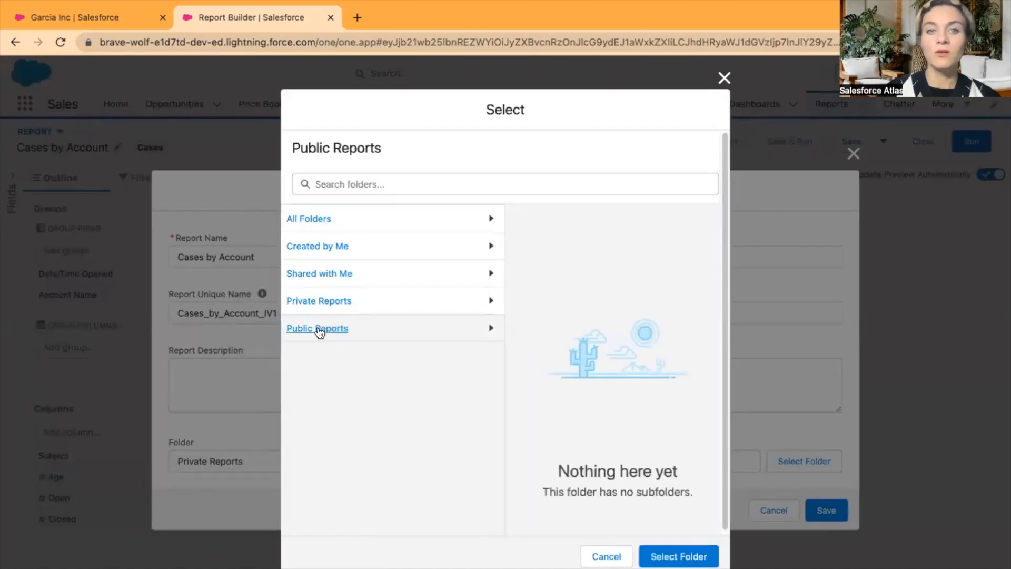
{"action": "left_click", "coordinate": [677, 561]}
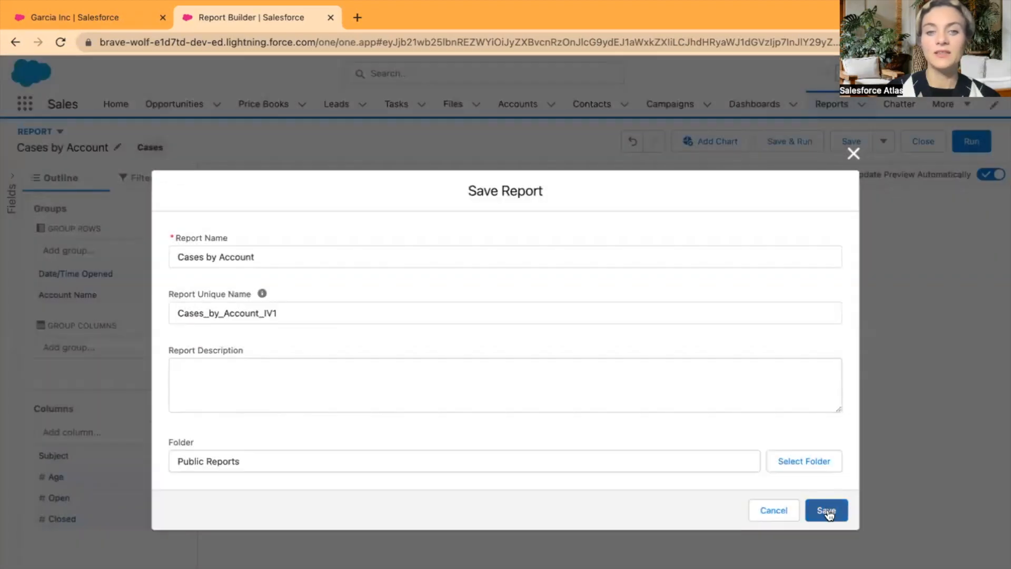
{"action": "left_click", "coordinate": [827, 512]}
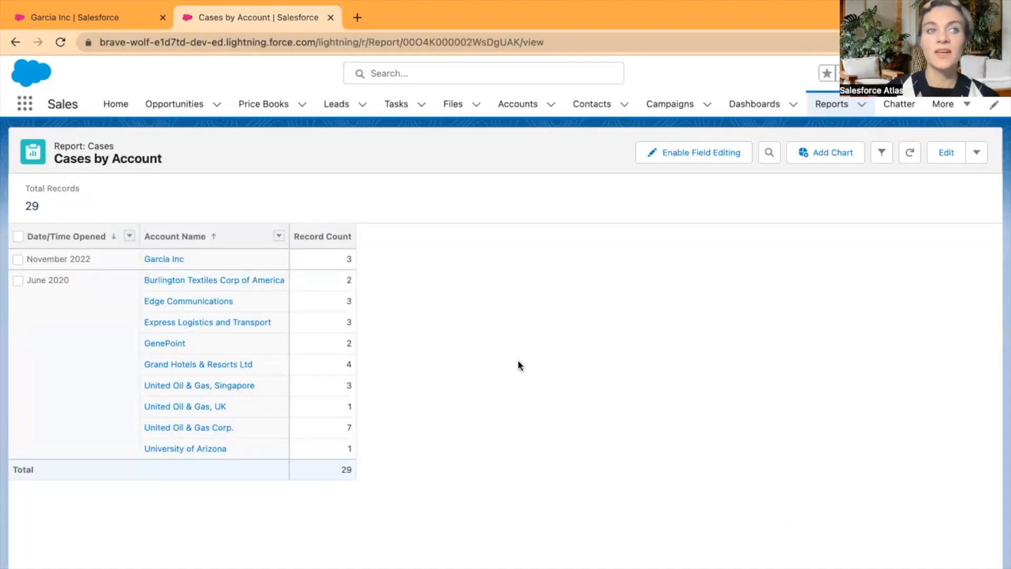
Return to the Garcia Inc account record, reload it, and open its record page for editing in Lightning App Builder
{"action": "left_click", "coordinate": [77, 17]}
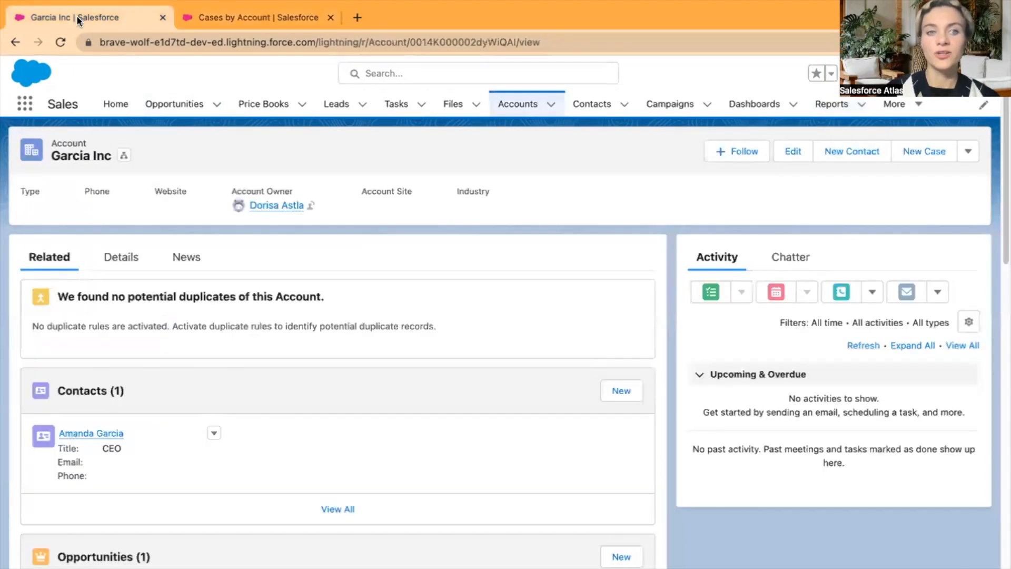
{"action": "left_click", "coordinate": [59, 43]}
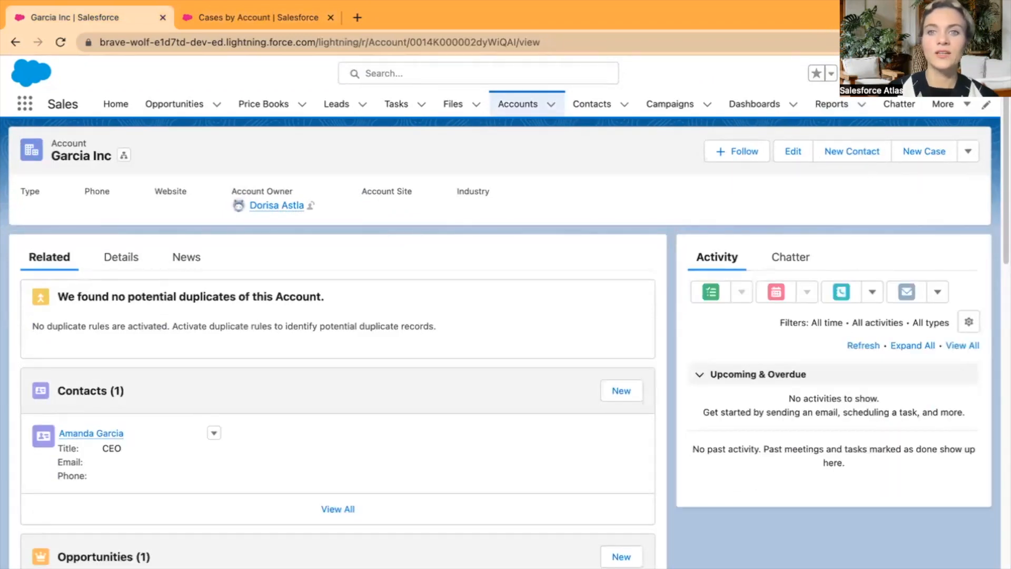
{"action": "left_click", "coordinate": [923, 73]}
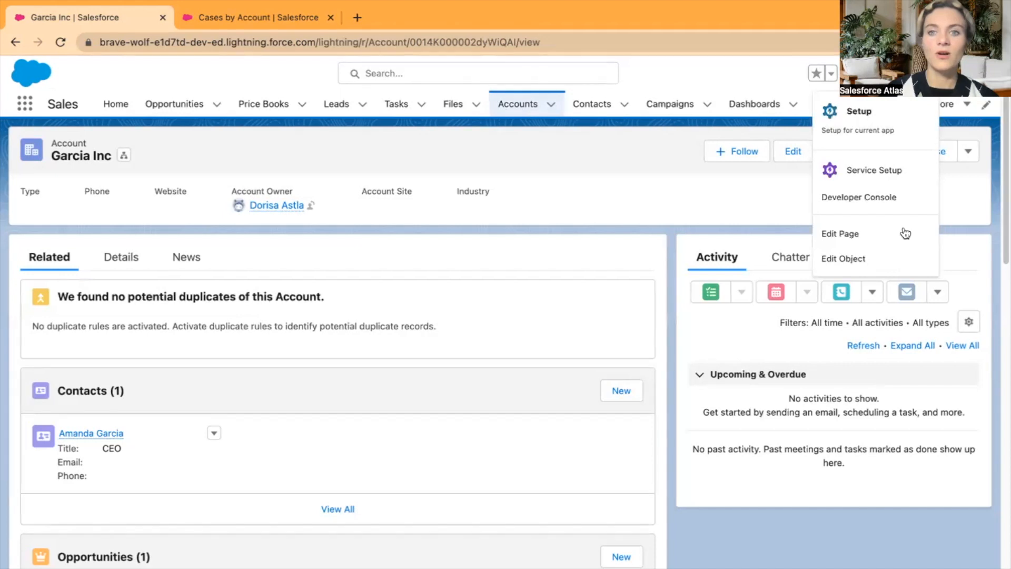
{"action": "left_click", "coordinate": [852, 236]}
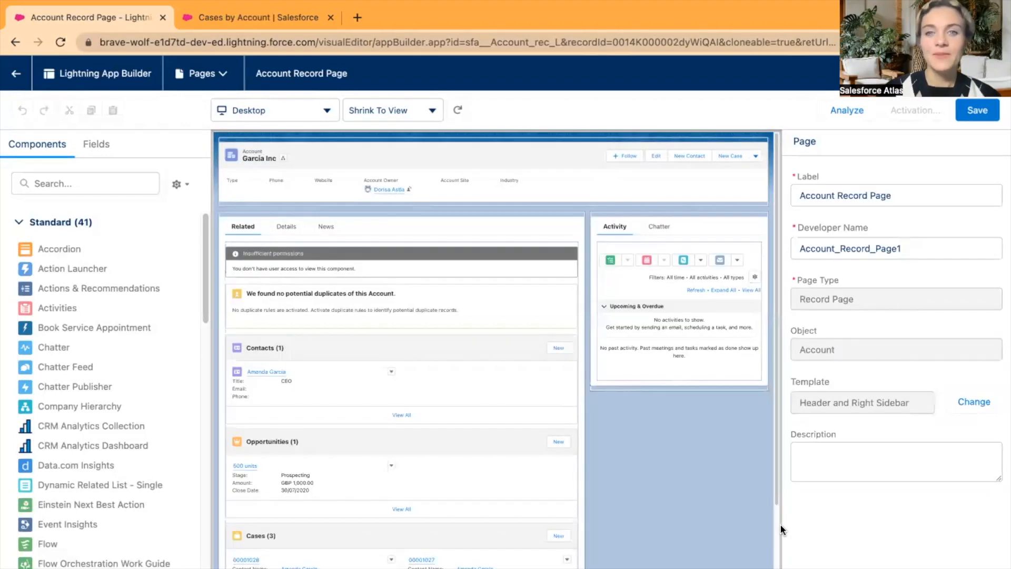
Remove the News tab from the tabs component that holds Related and Details
{"action": "left_click", "coordinate": [350, 224]}
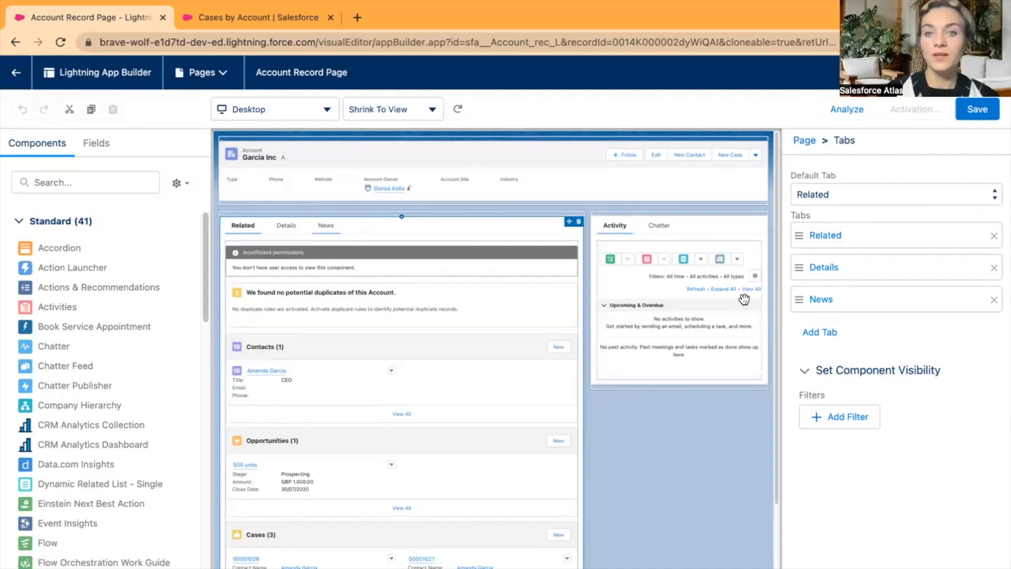
{"action": "left_click", "coordinate": [993, 304]}
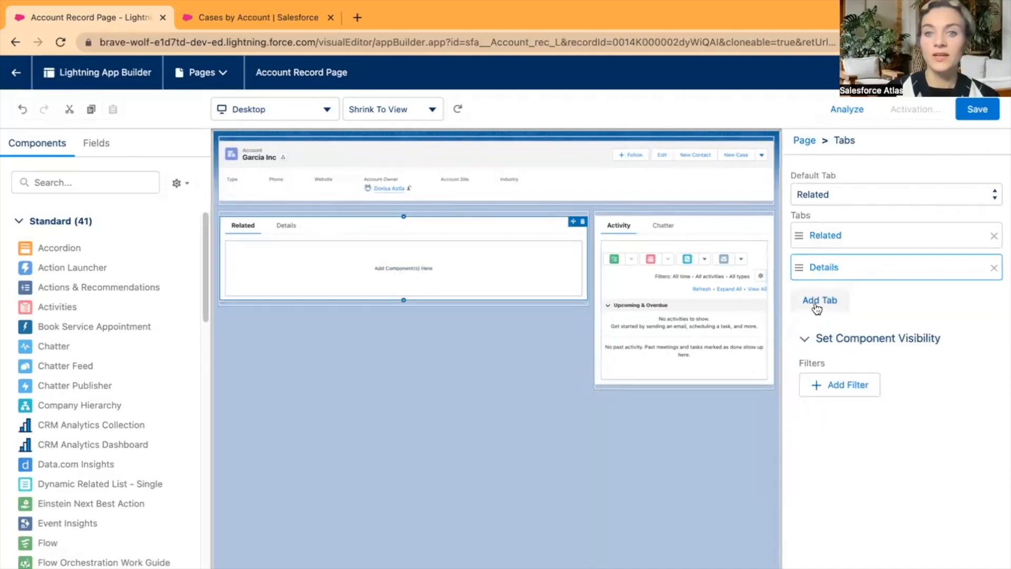
Add a third tab to the tabs component with Related and Details, and give it the custom label "Case stats"
{"action": "left_click", "coordinate": [817, 304]}
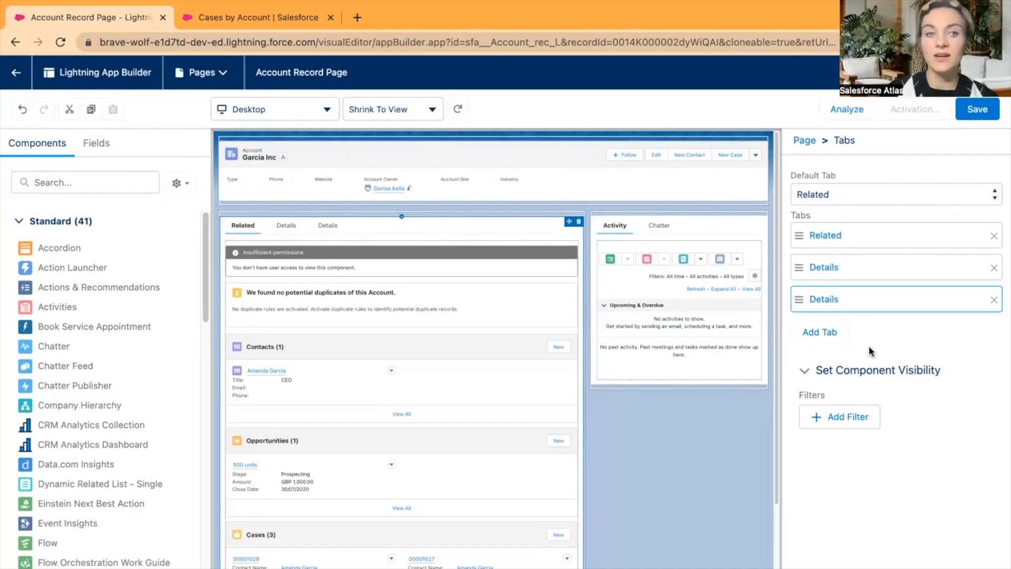
{"action": "left_click", "coordinate": [824, 301]}
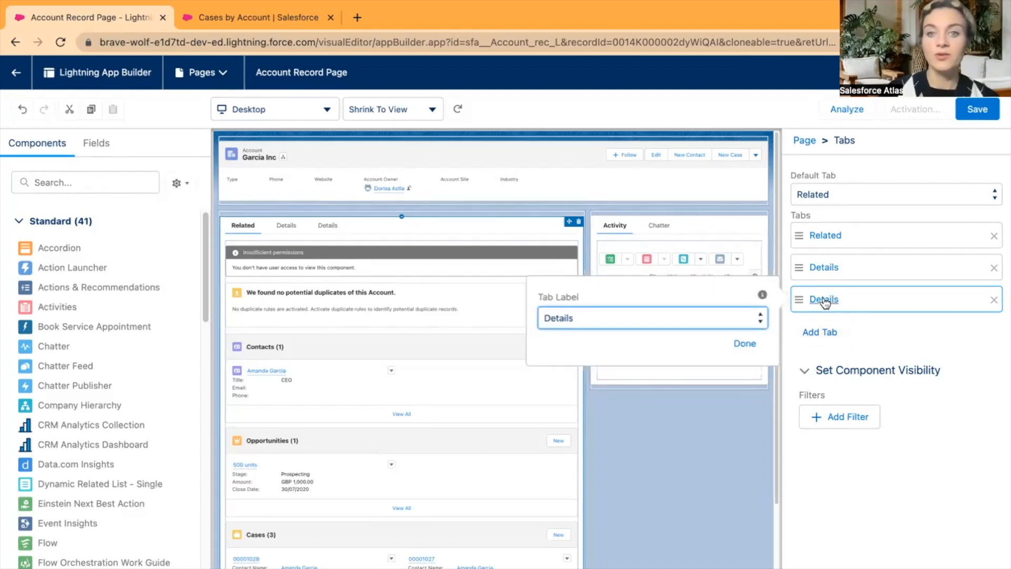
{"action": "left_click", "coordinate": [656, 320]}
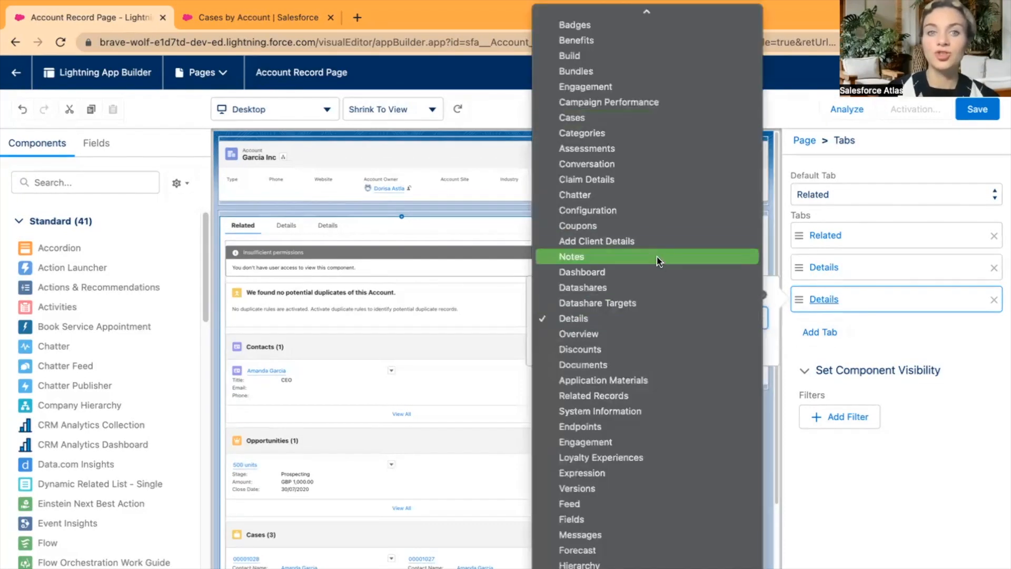
{"action": "scroll", "coordinate": [660, 258], "scroll_direction": "up", "scroll_amount": 5}
{"action": "left_click", "coordinate": [563, 18]}
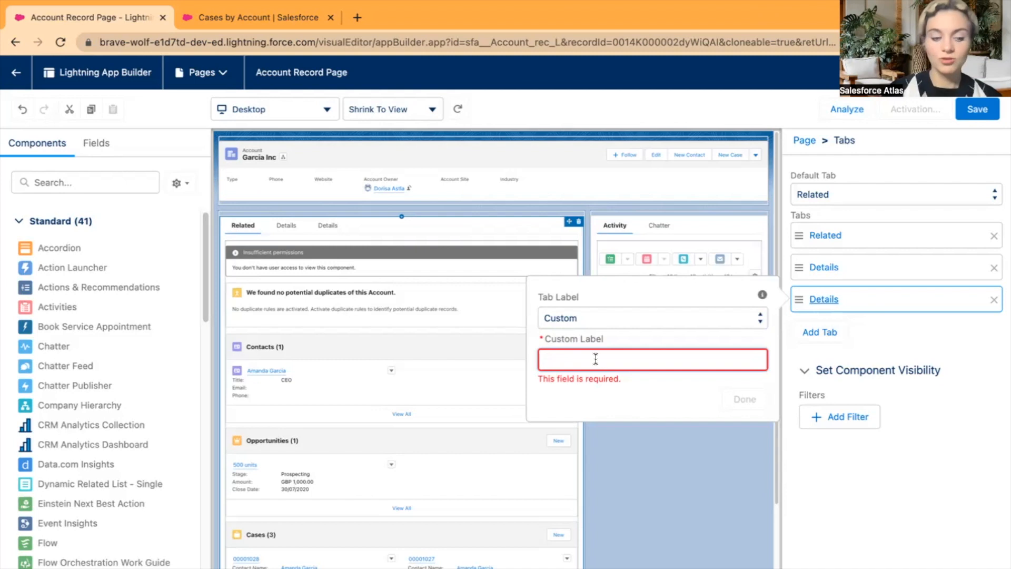
{"action": "left_click", "coordinate": [595, 358]}
{"action": "type", "text": "Case "}
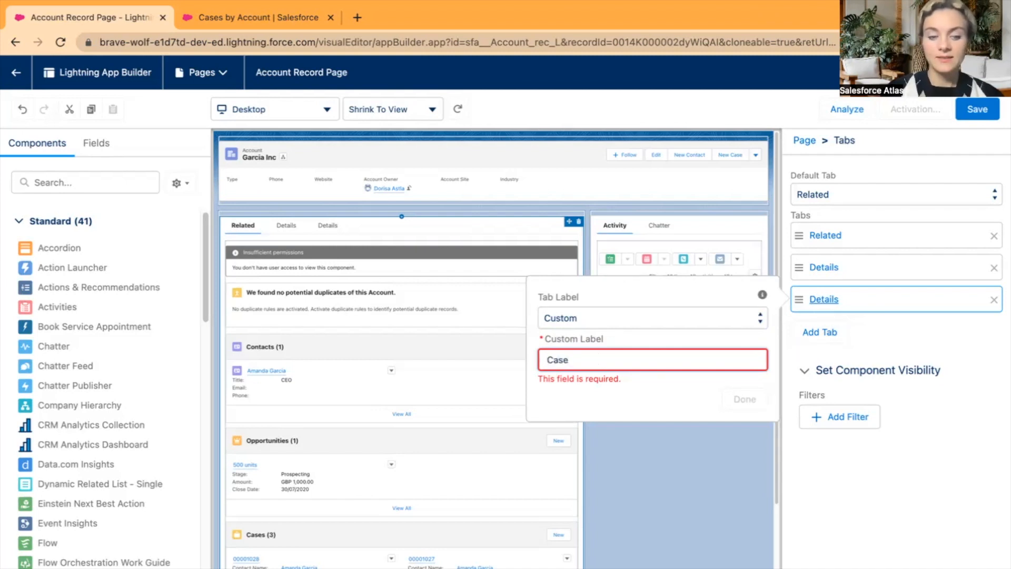
{"action": "type", "text": "stats"}
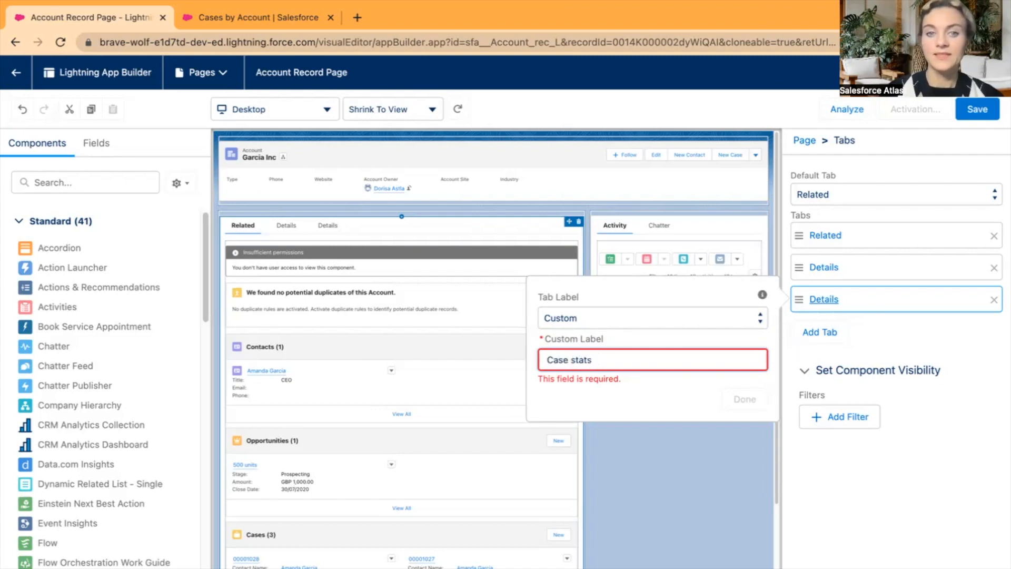
{"action": "left_click", "coordinate": [668, 394]}
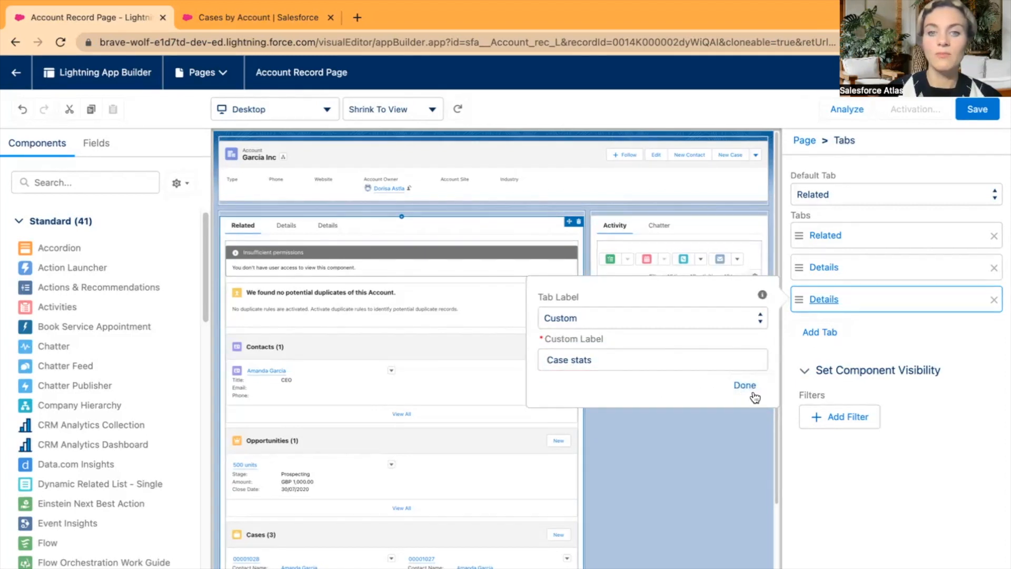
{"action": "left_click", "coordinate": [740, 383]}
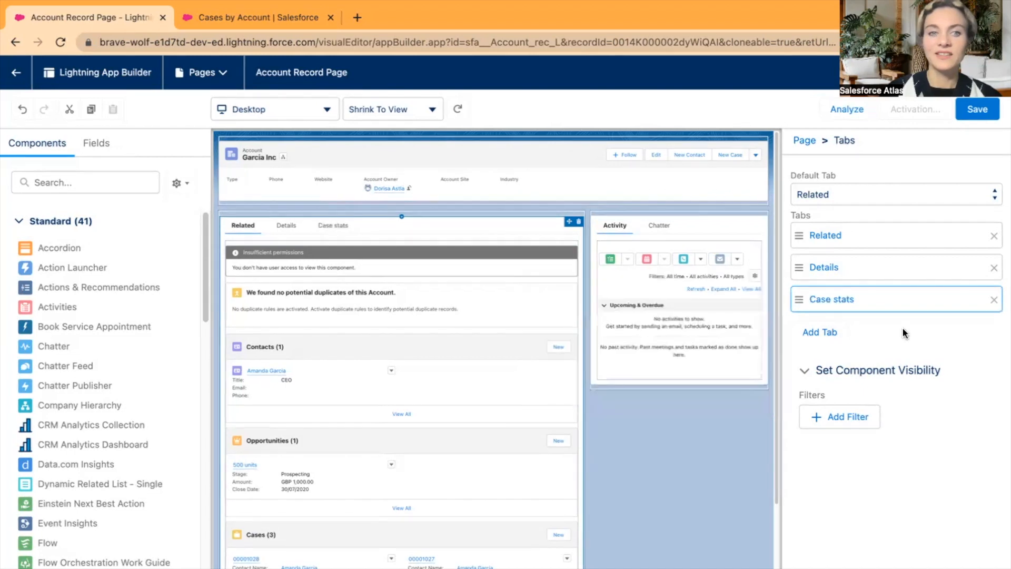
Search the components for "report" and place a Report Chart component in the Case stats tab
{"action": "left_click", "coordinate": [332, 226]}
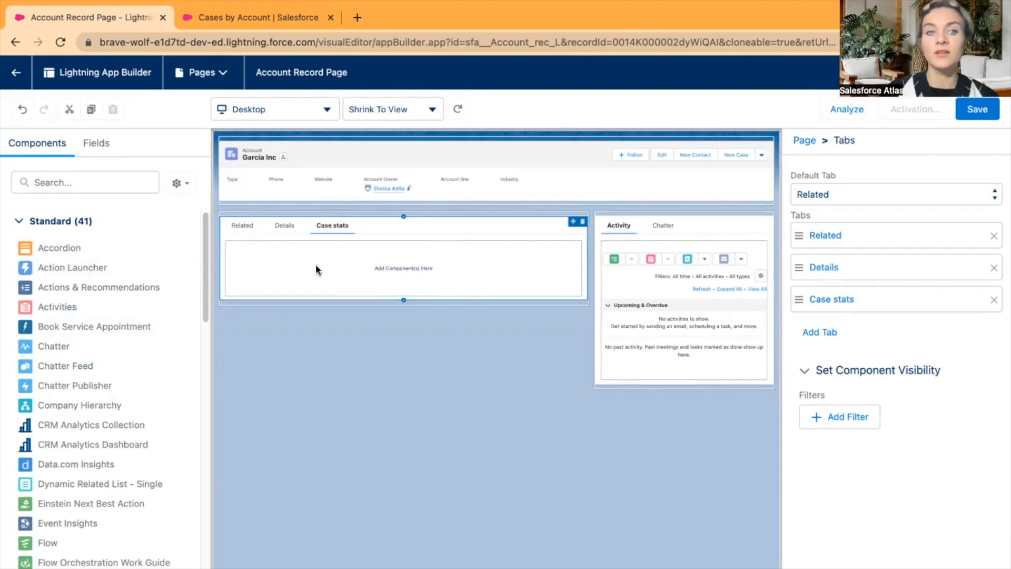
{"action": "left_click", "coordinate": [74, 183]}
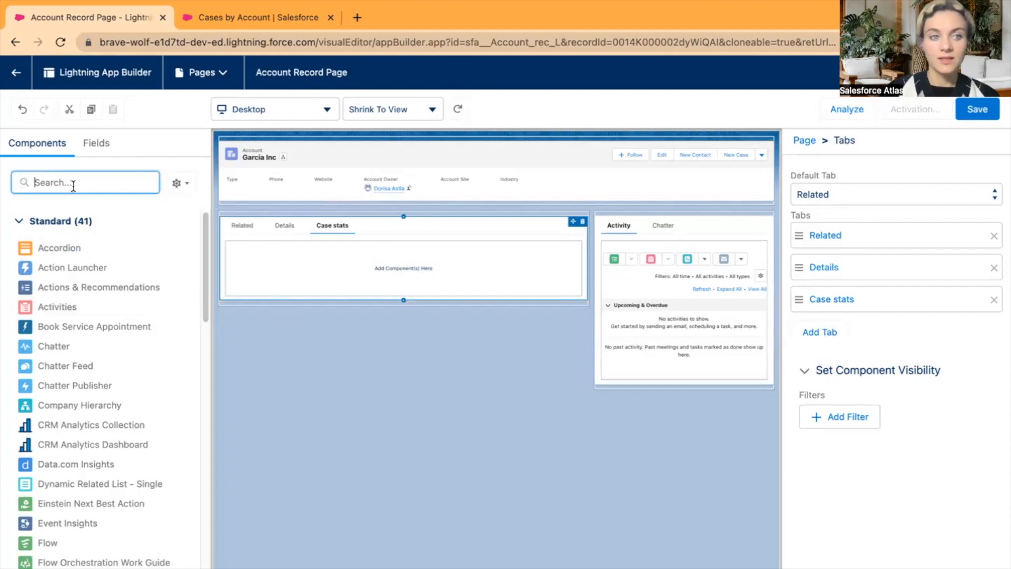
{"action": "type", "text": "rec"}
{"action": "type", "text": "ort"}
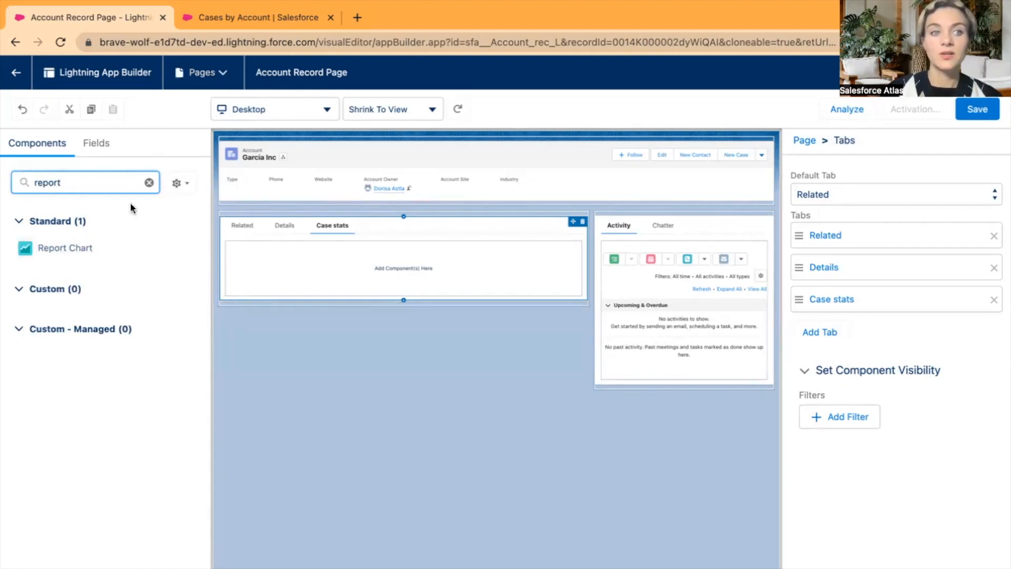
{"action": "left_click_drag", "start_coordinate": [72, 249], "coordinate": [364, 279]}
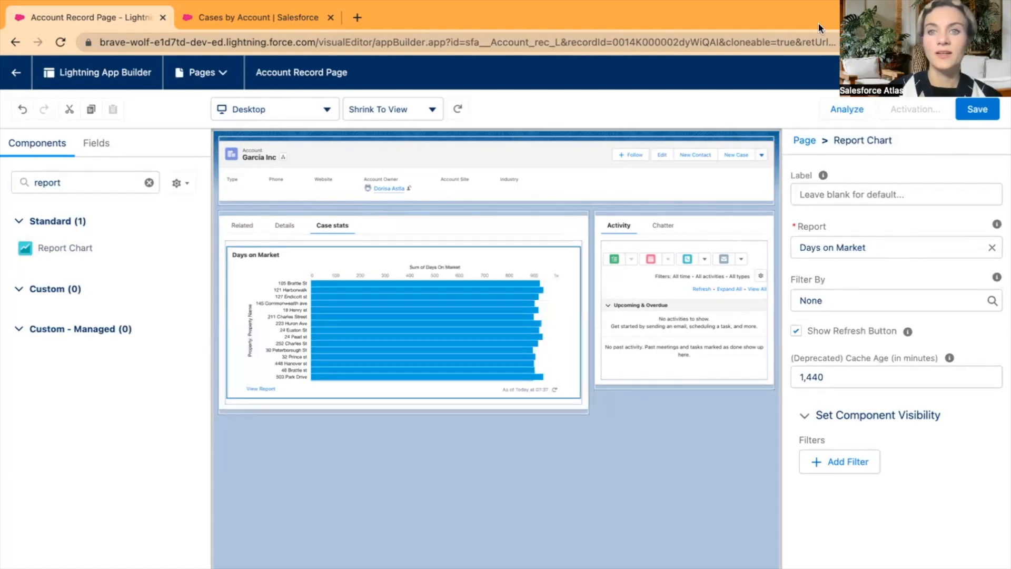
Save the Account Record Page, then view its activation options and close them without assigning the page
{"action": "left_click", "coordinate": [974, 109]}
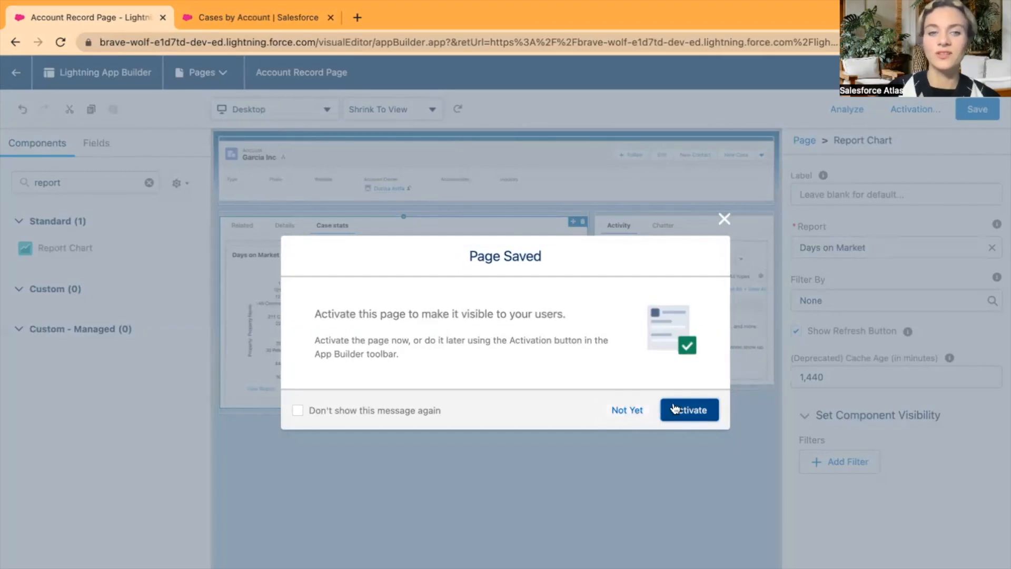
{"action": "left_click", "coordinate": [701, 412]}
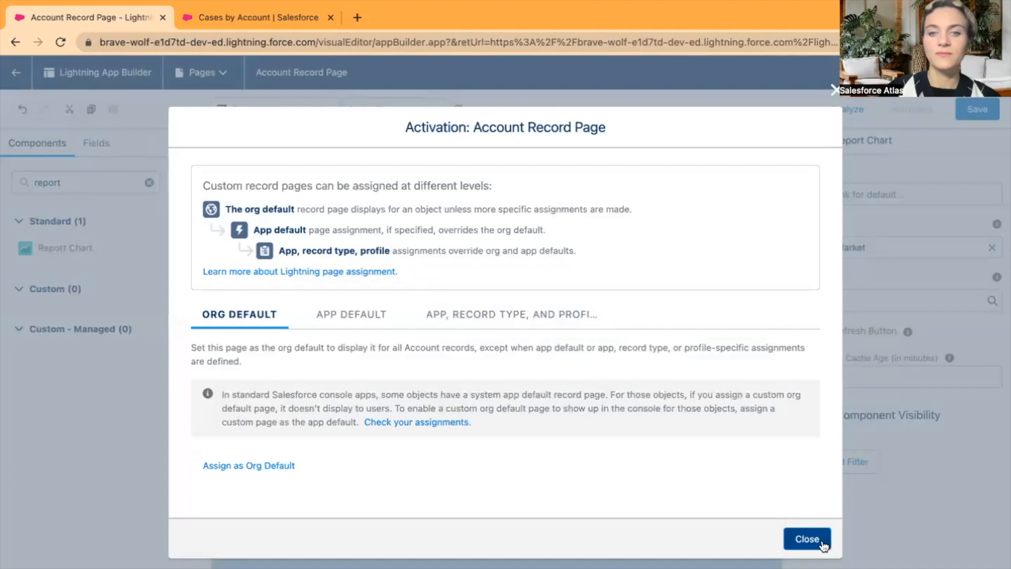
{"action": "left_click", "coordinate": [821, 542]}
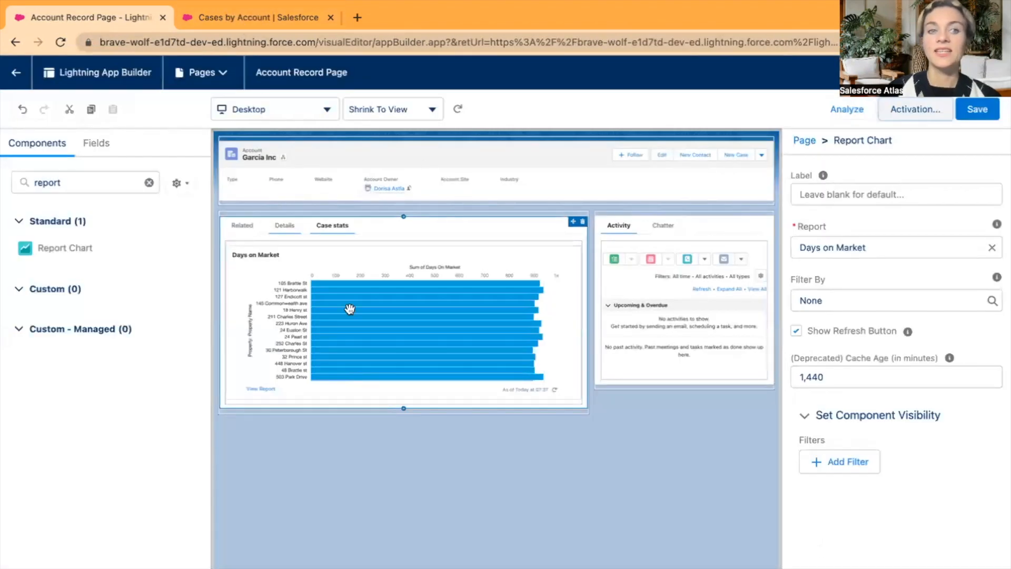
Switch to the Cases by Account report, add a chart displayed as Column, and save the report
{"action": "left_click", "coordinate": [234, 14]}
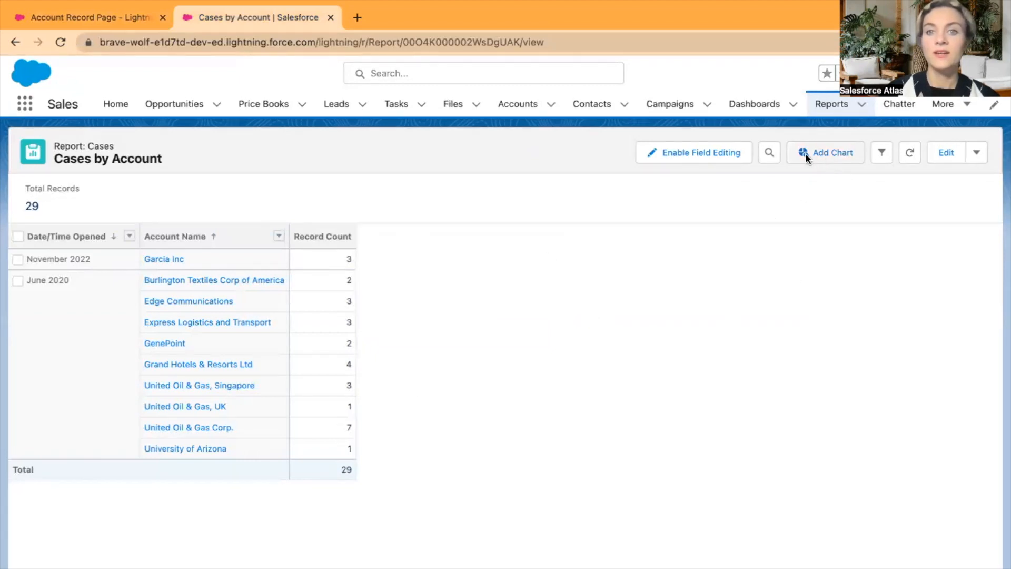
{"action": "left_click", "coordinate": [831, 153]}
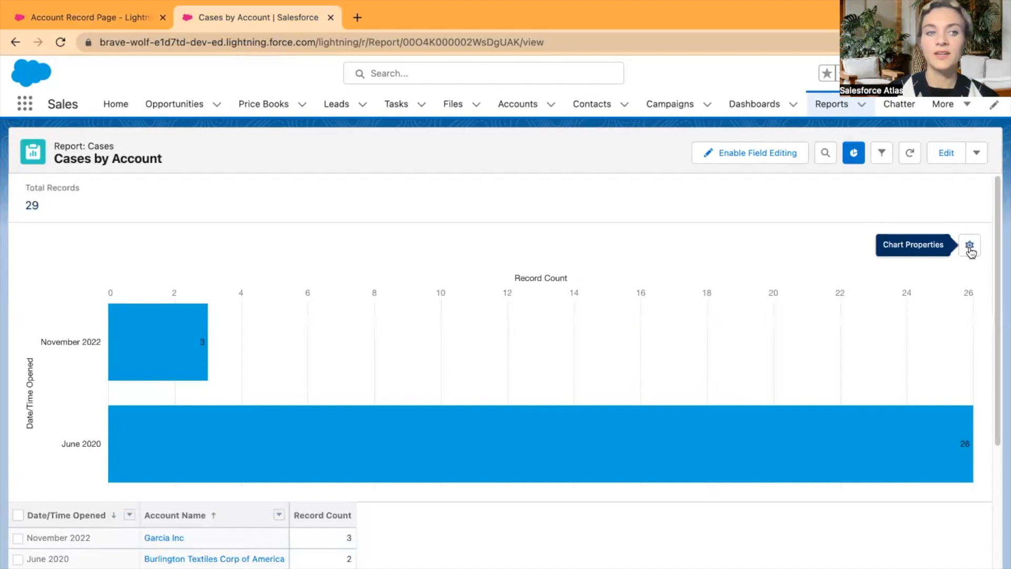
{"action": "left_click", "coordinate": [970, 247]}
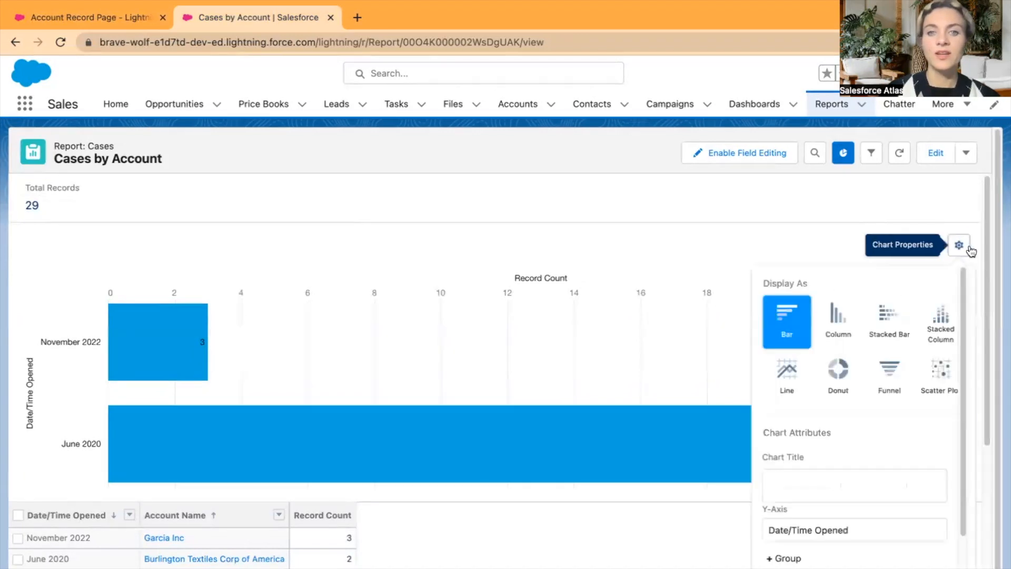
{"action": "left_click", "coordinate": [836, 326]}
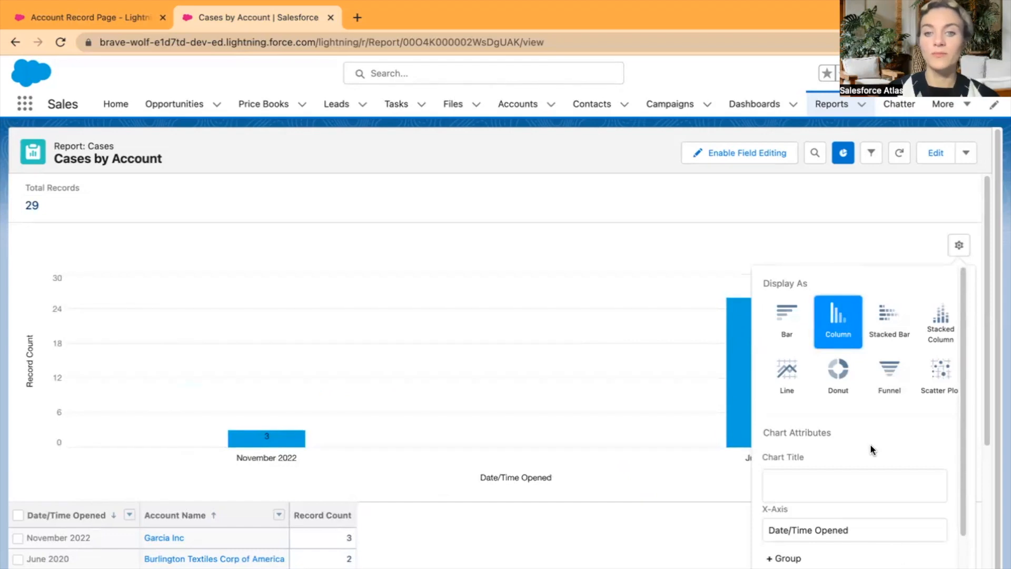
{"action": "scroll", "coordinate": [870, 449], "scroll_direction": "down", "scroll_amount": 5}
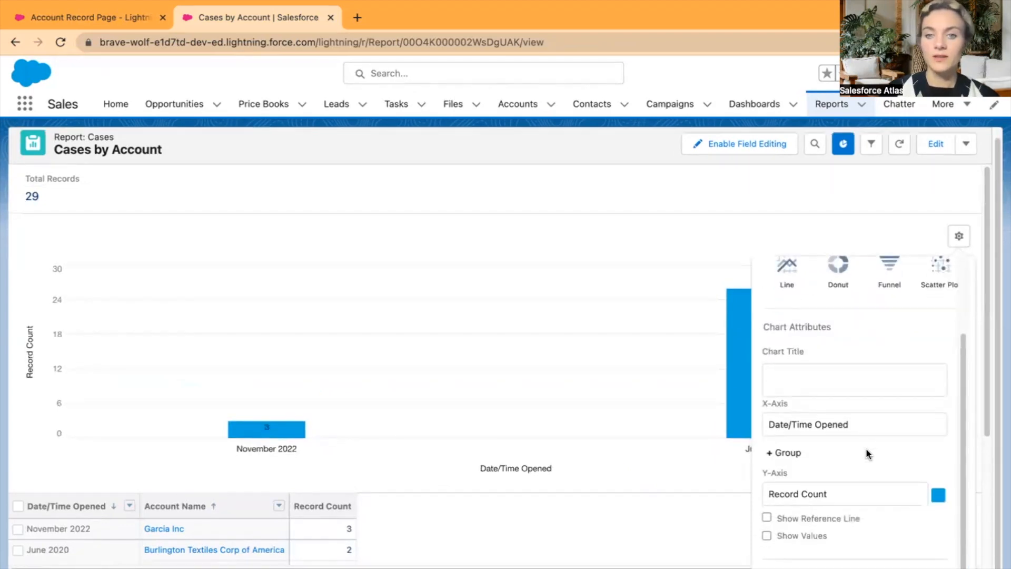
{"action": "scroll", "coordinate": [867, 449], "scroll_direction": "down", "scroll_amount": 1}
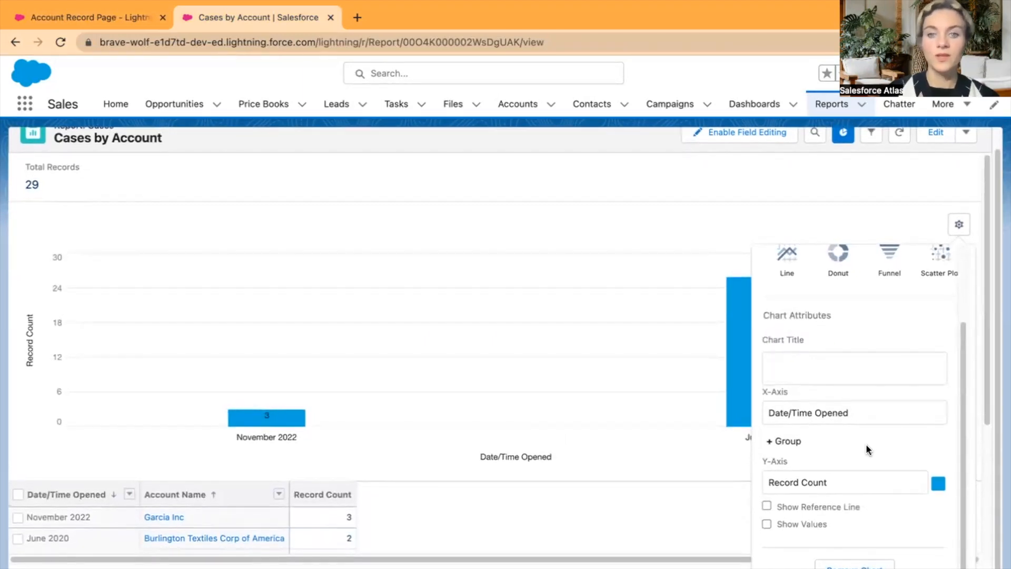
{"action": "key", "text": "Escape"}
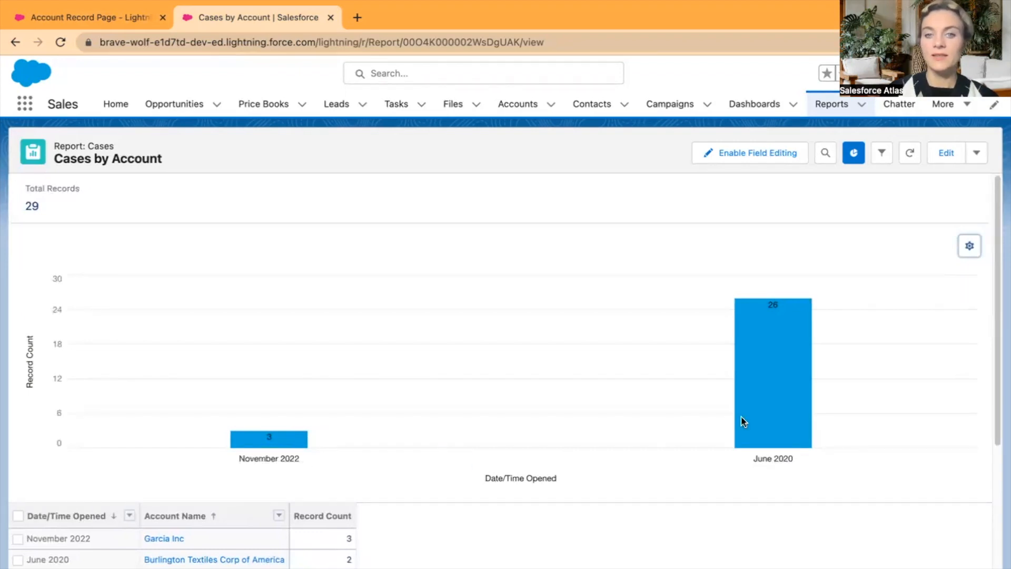
{"action": "left_click", "coordinate": [975, 153]}
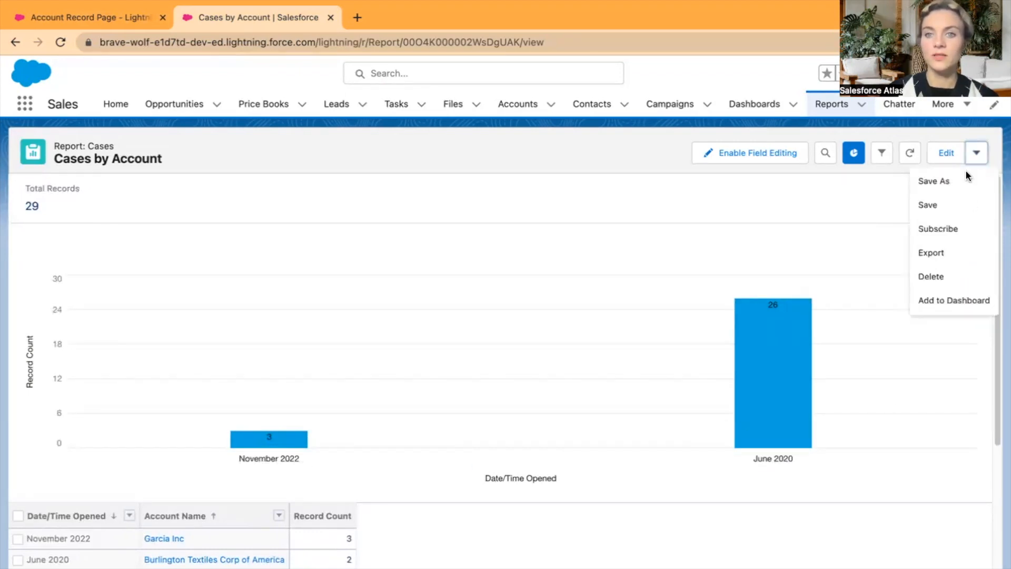
{"action": "left_click", "coordinate": [928, 205]}
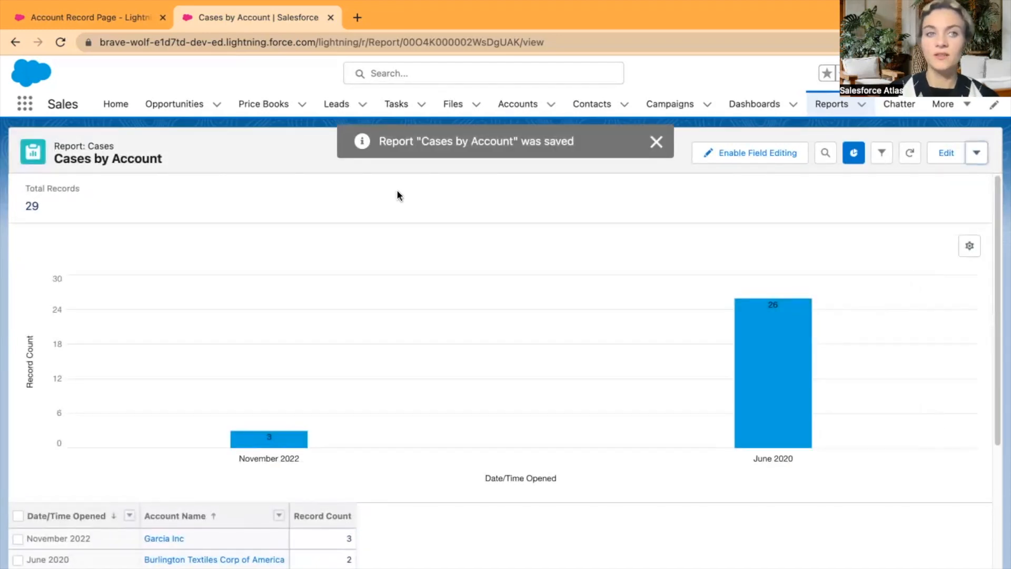
Return to the Account Record Page in Lightning App Builder, check the chart's available reports, and reload the builder
{"action": "left_click", "coordinate": [93, 18]}
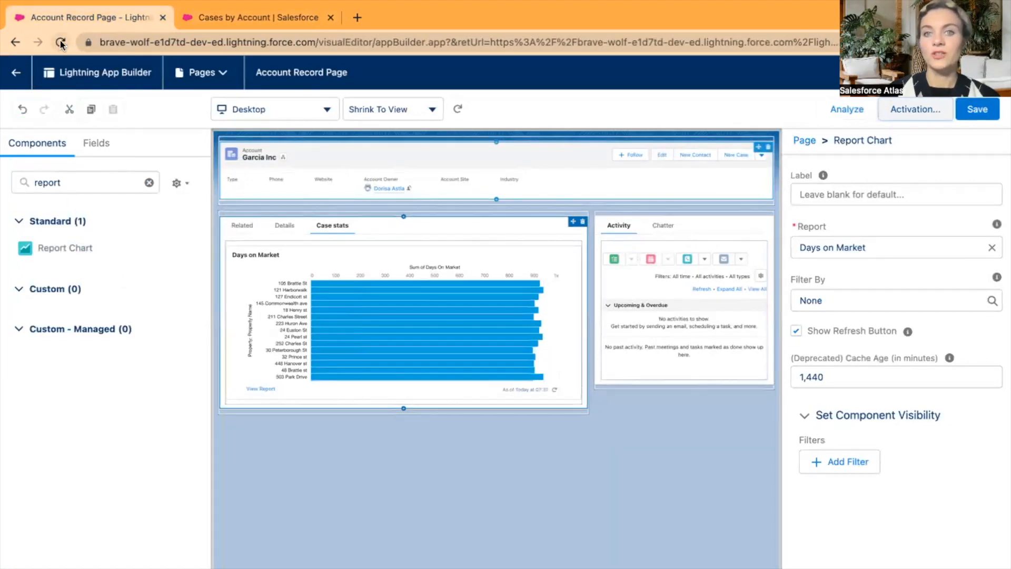
{"action": "left_click", "coordinate": [890, 249]}
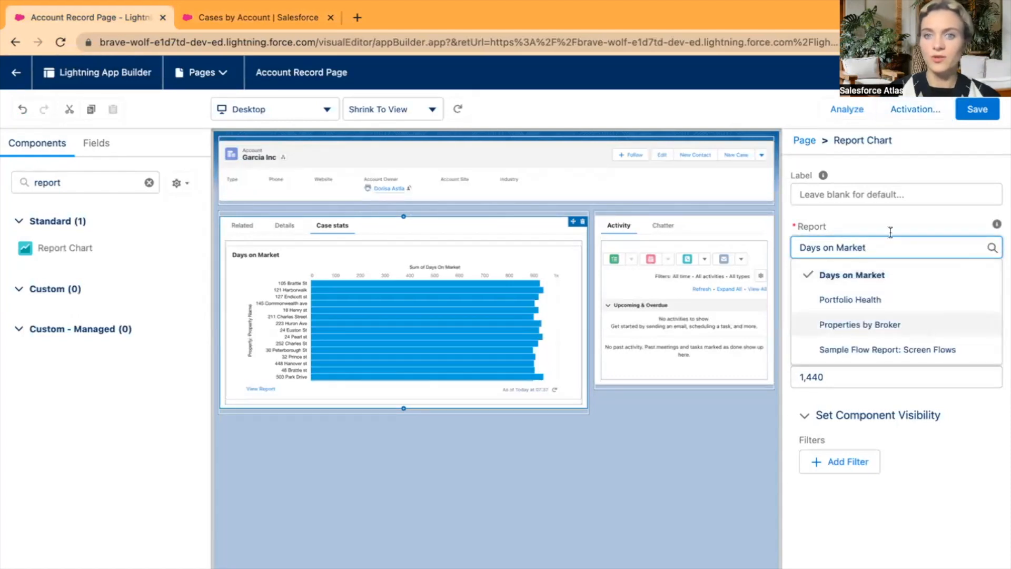
{"action": "left_click", "coordinate": [873, 221]}
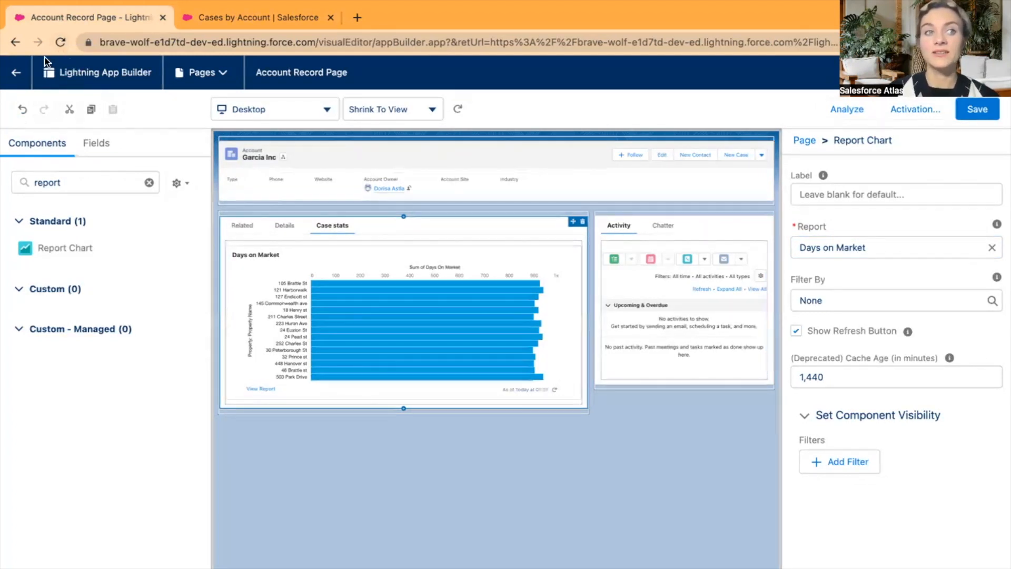
{"action": "left_click", "coordinate": [67, 41]}
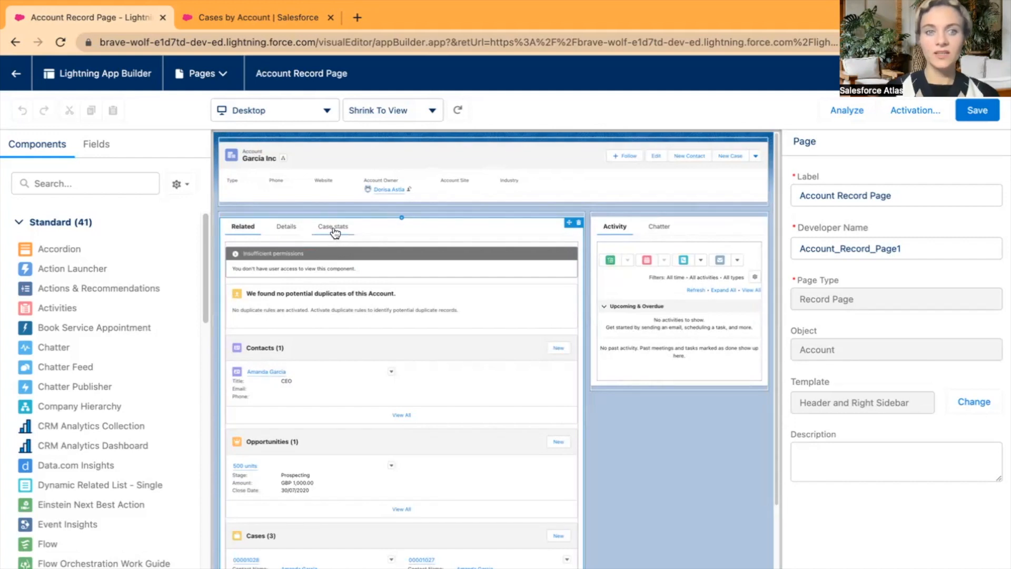
Set the report of the Report Chart in the Case stats tab to Cases by Account
{"action": "left_click", "coordinate": [331, 230]}
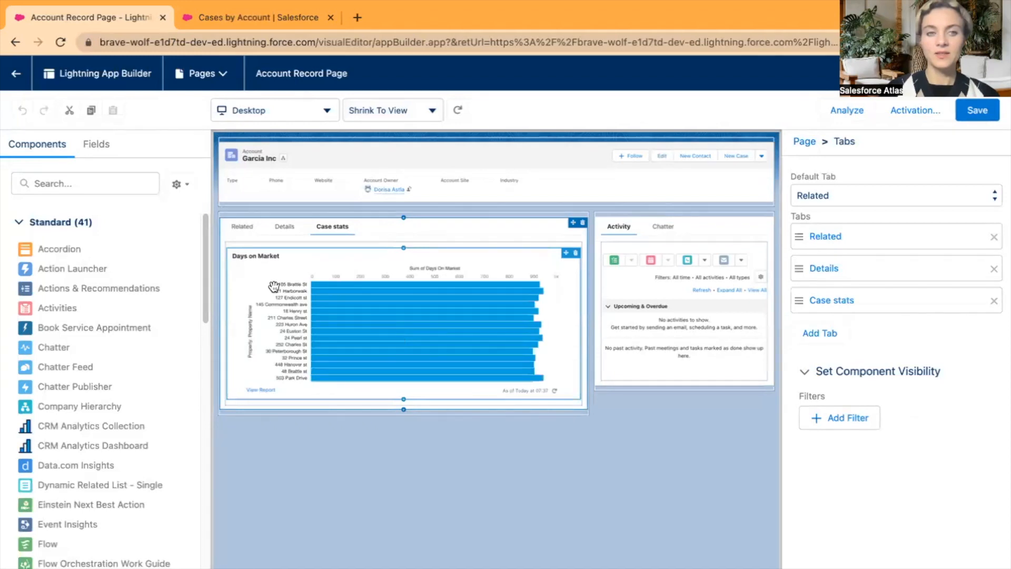
{"action": "left_click", "coordinate": [398, 312]}
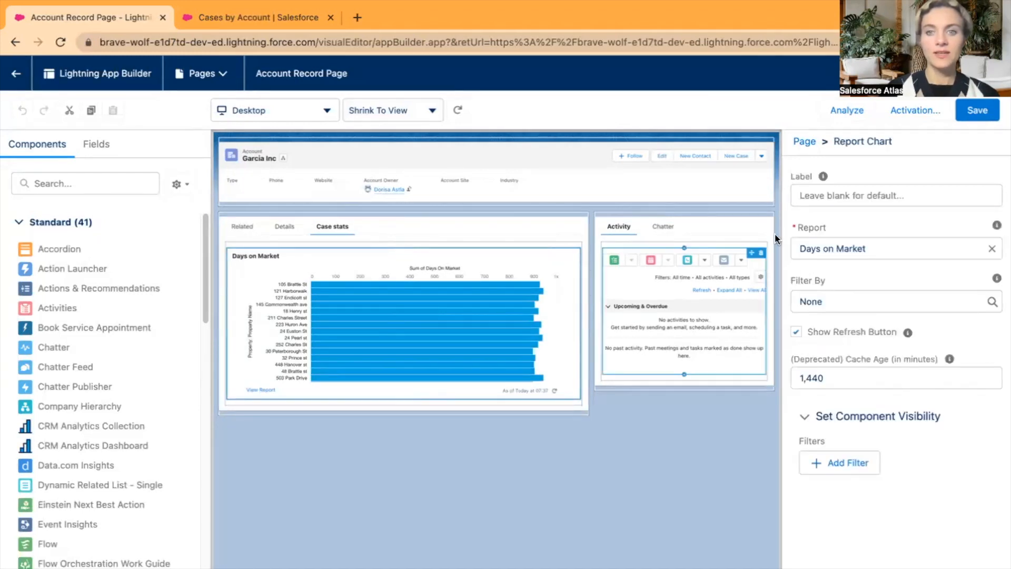
{"action": "left_click", "coordinate": [992, 249]}
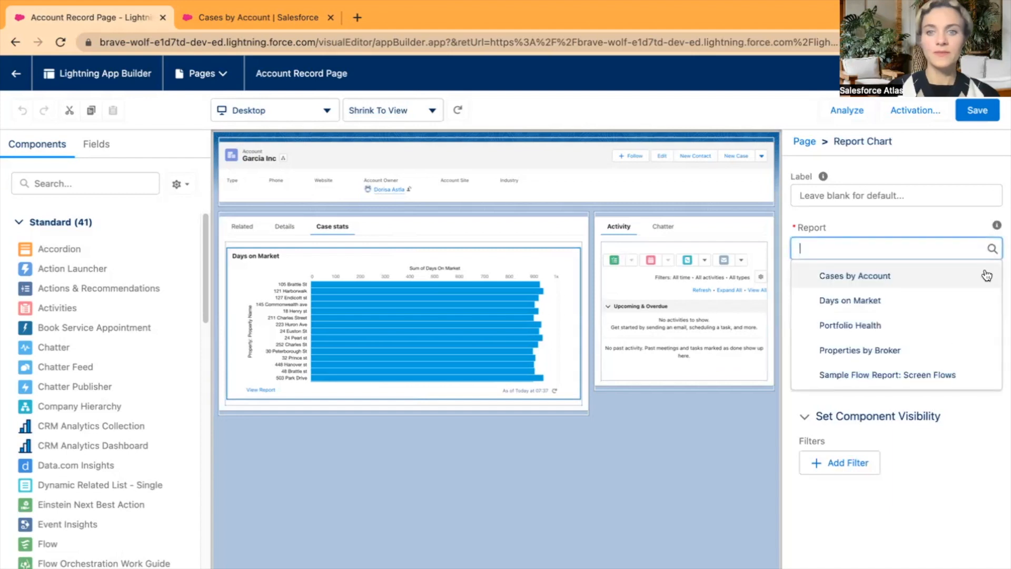
{"action": "left_click", "coordinate": [857, 277]}
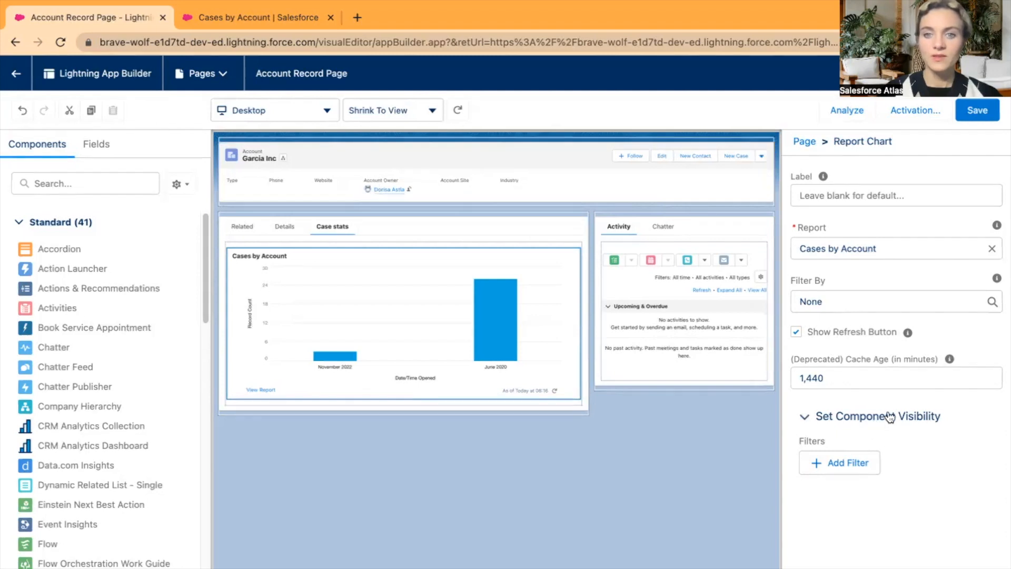
Filter the Cases by Account report chart by Account ID
{"action": "left_click", "coordinate": [858, 295]}
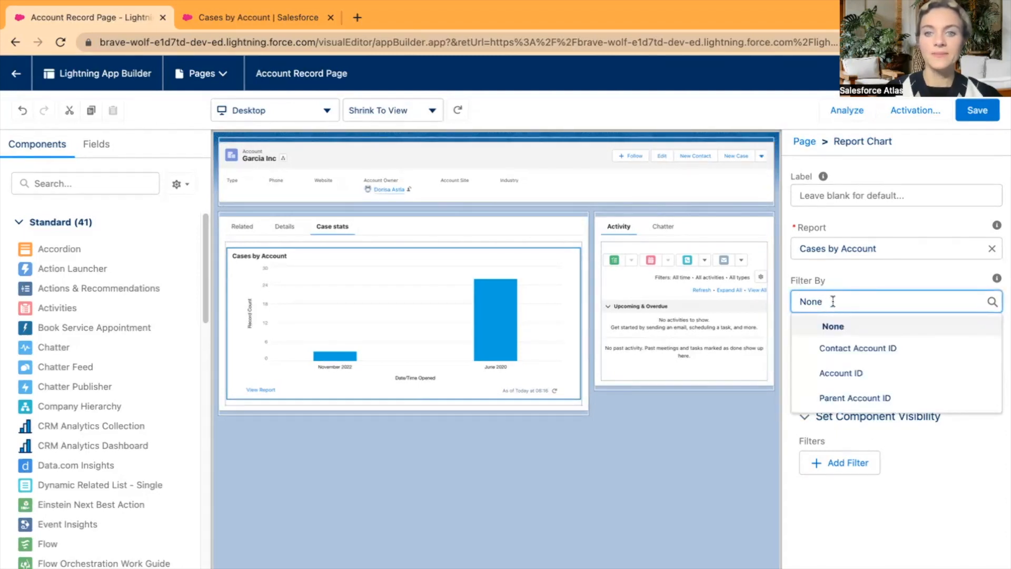
{"action": "left_click", "coordinate": [851, 375]}
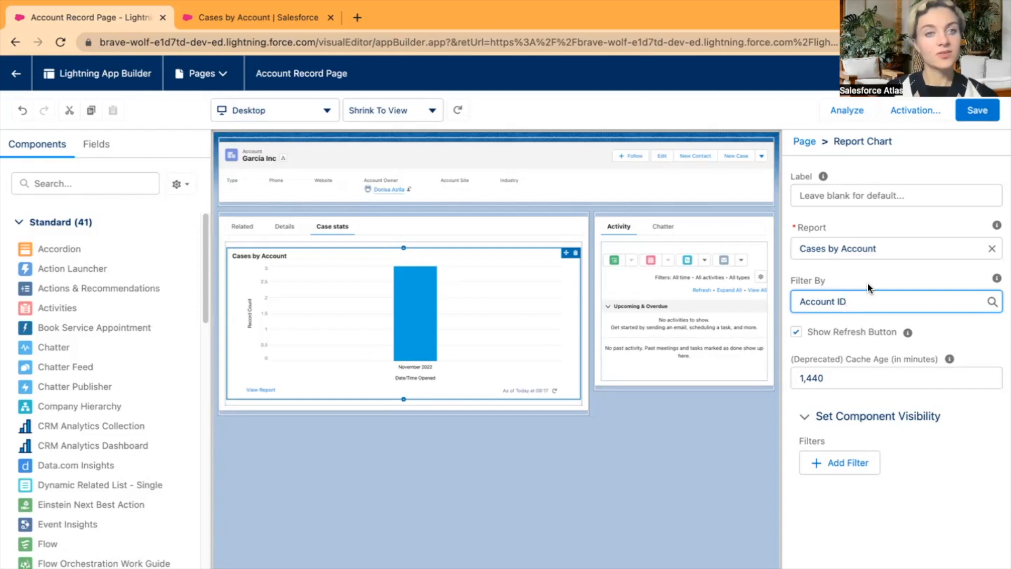
{"action": "left_click", "coordinate": [866, 273]}
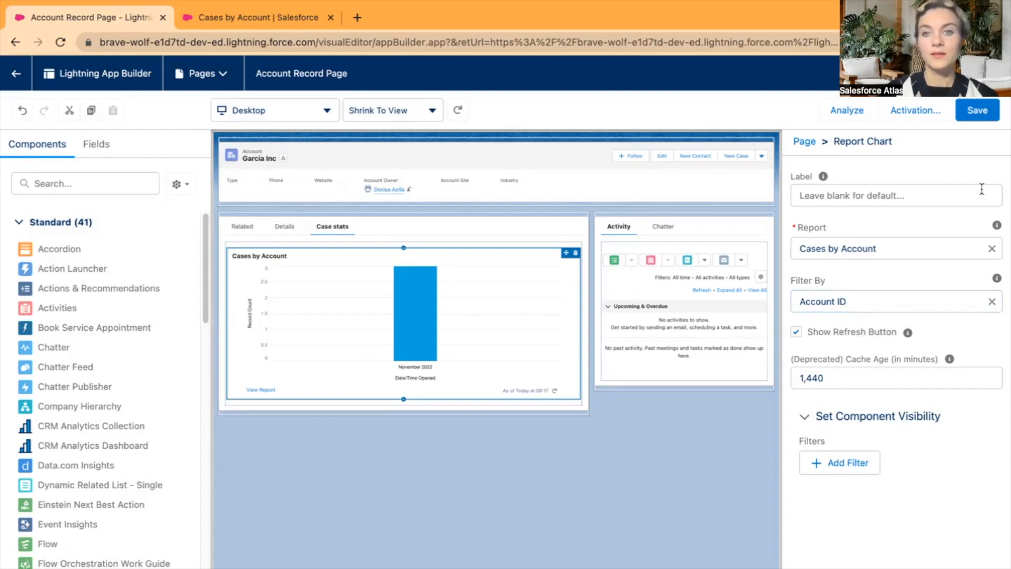
Save the Account Record Page, return to the Garcia Inc account record, and reload it
{"action": "left_click", "coordinate": [978, 112]}
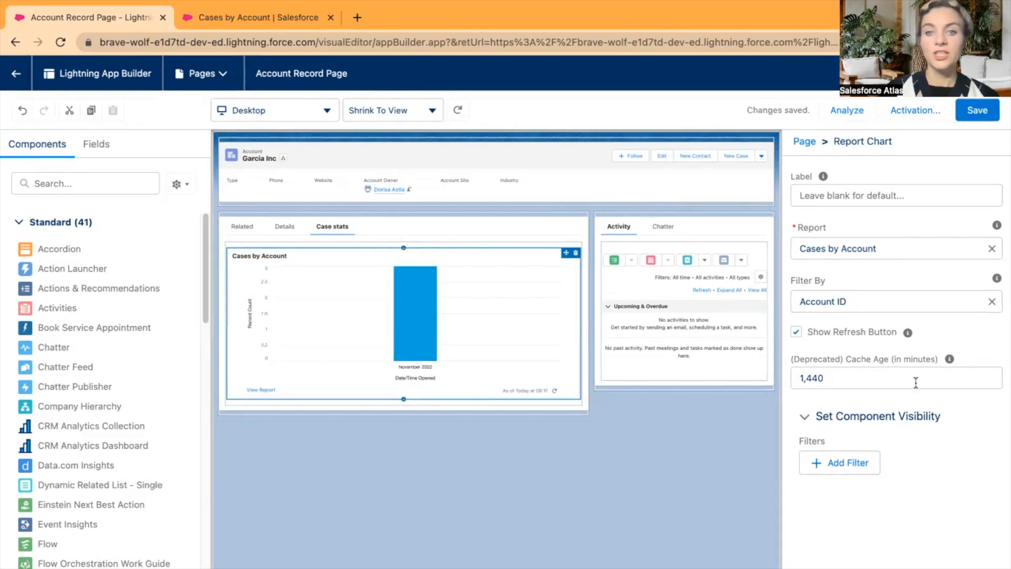
{"action": "left_click", "coordinate": [16, 74]}
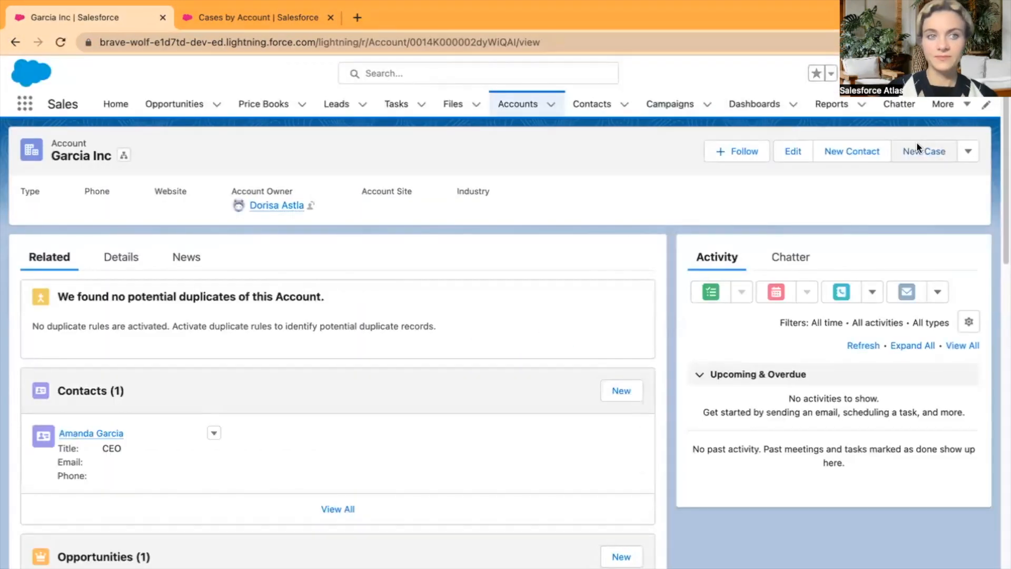
{"action": "left_click", "coordinate": [61, 43]}
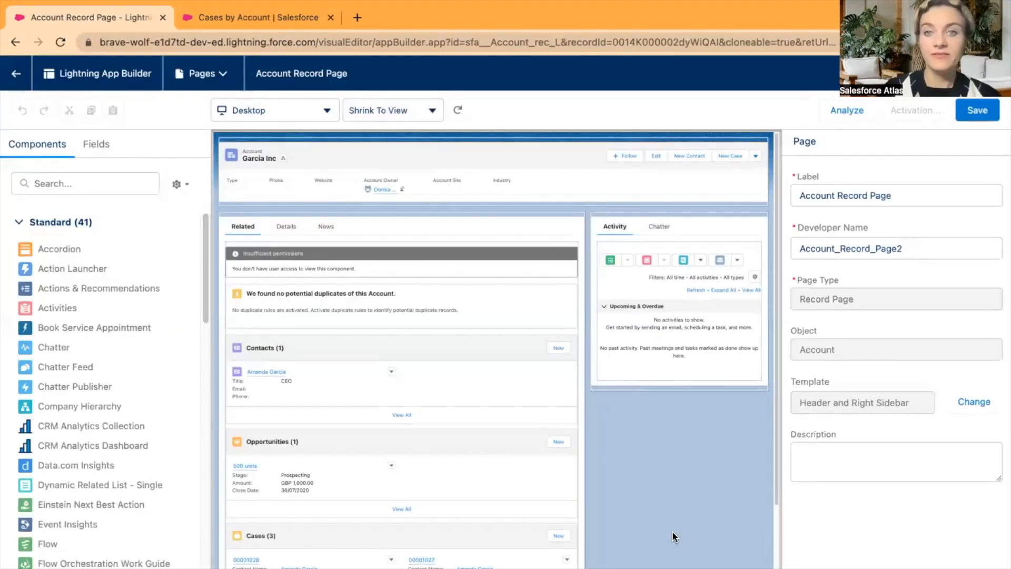
Search the components for "report" and remove the News tab from the tab set on the Account Record Page
{"action": "left_click", "coordinate": [78, 184]}
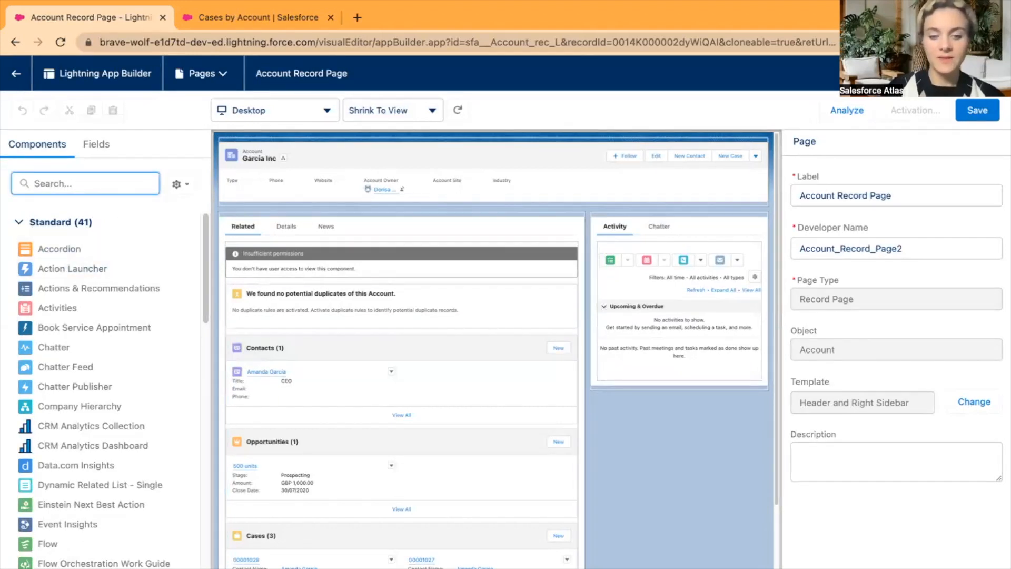
{"action": "type", "text": "report"}
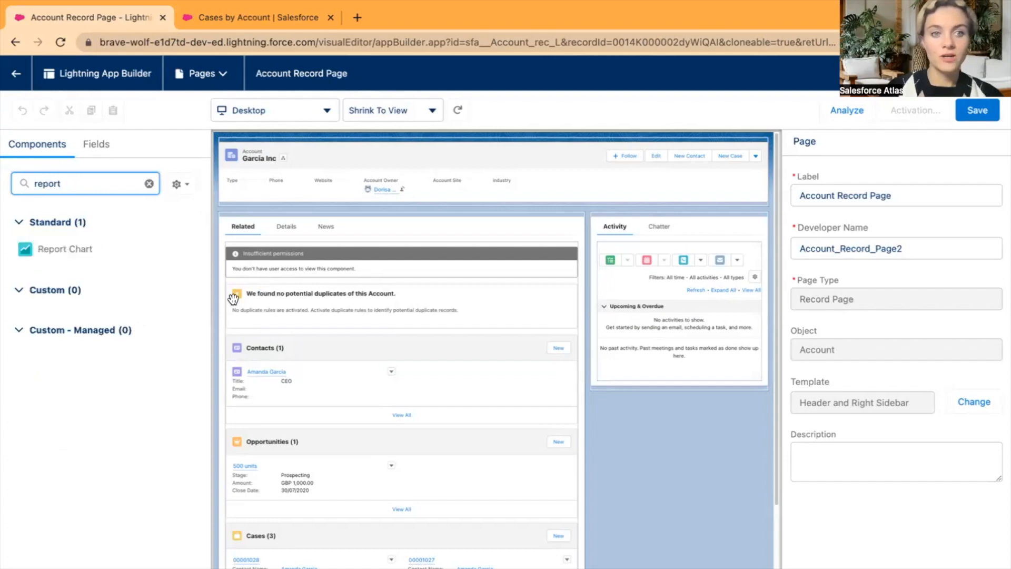
{"action": "left_click", "coordinate": [544, 108]}
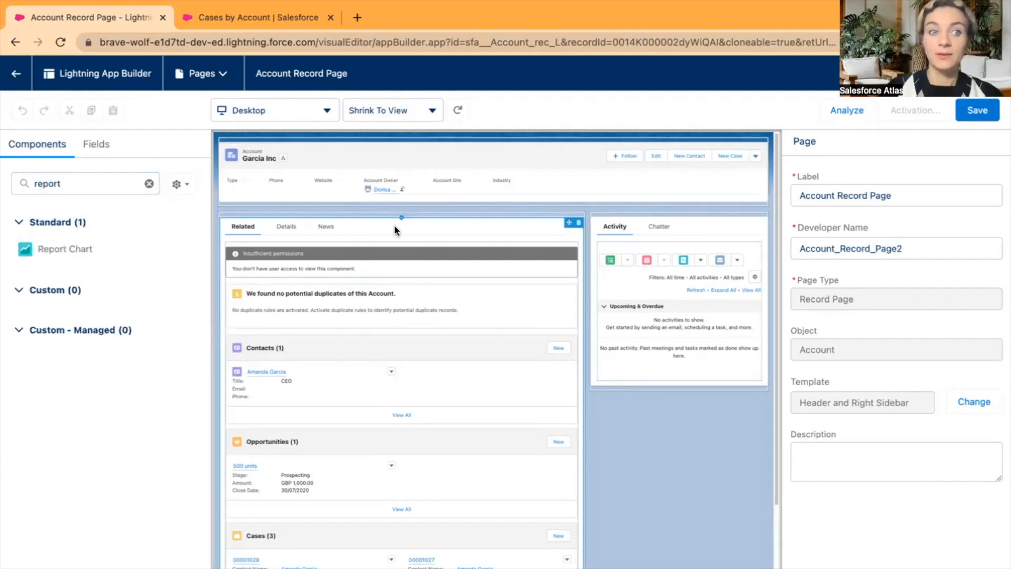
{"action": "left_click", "coordinate": [375, 226]}
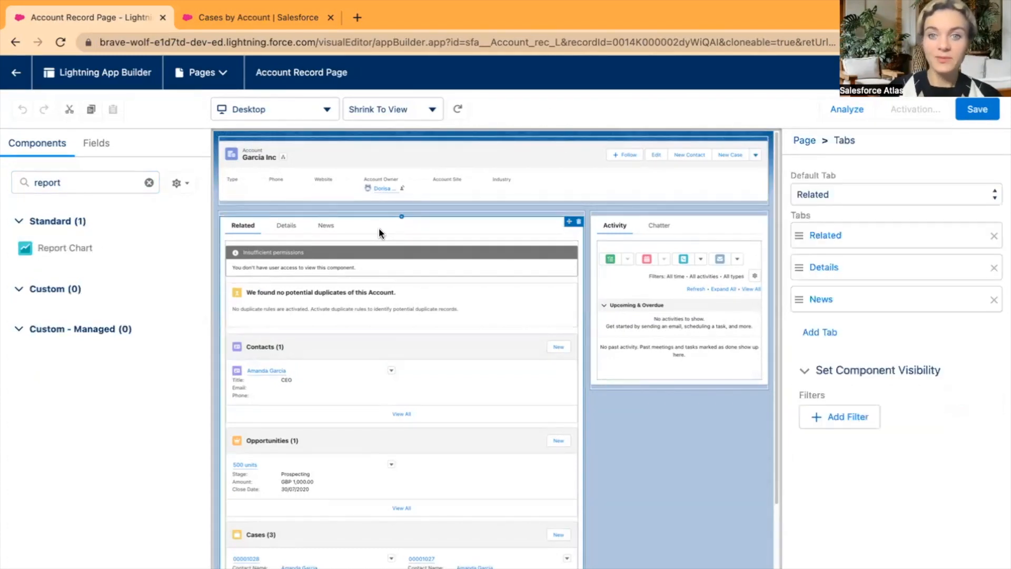
{"action": "left_click", "coordinate": [995, 301]}
Add a third tab beside Related and Details and give it the custom label Case stats
{"action": "left_click", "coordinate": [819, 298]}
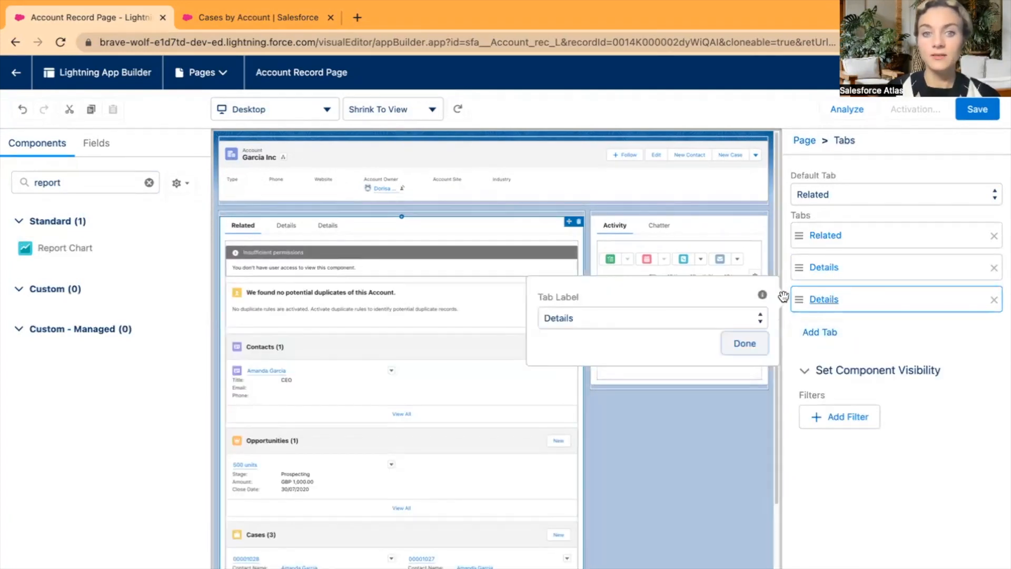
{"action": "left_click", "coordinate": [643, 313]}
{"action": "scroll", "coordinate": [645, 314], "scroll_direction": "up", "scroll_amount": 5}
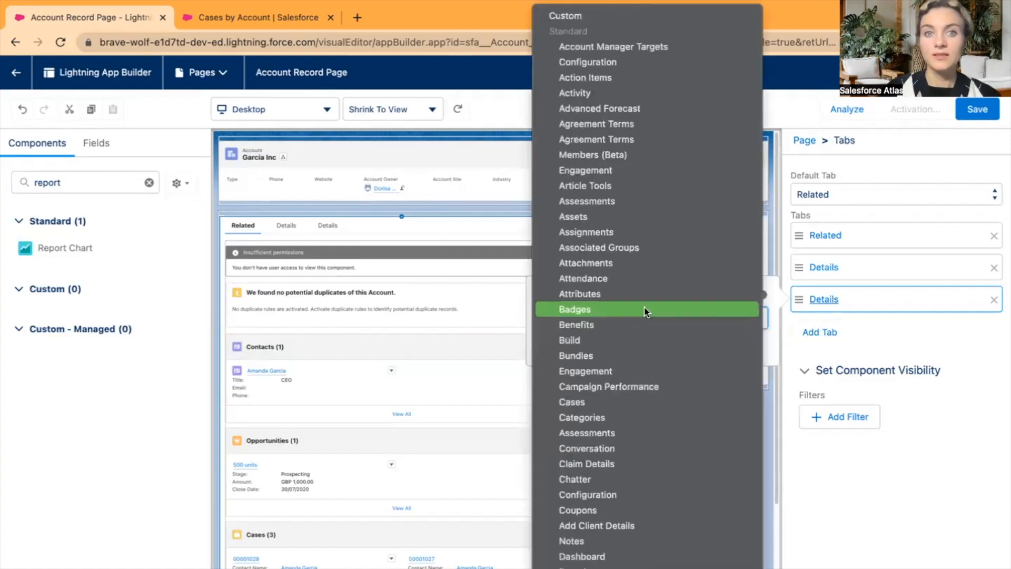
{"action": "left_click", "coordinate": [569, 18]}
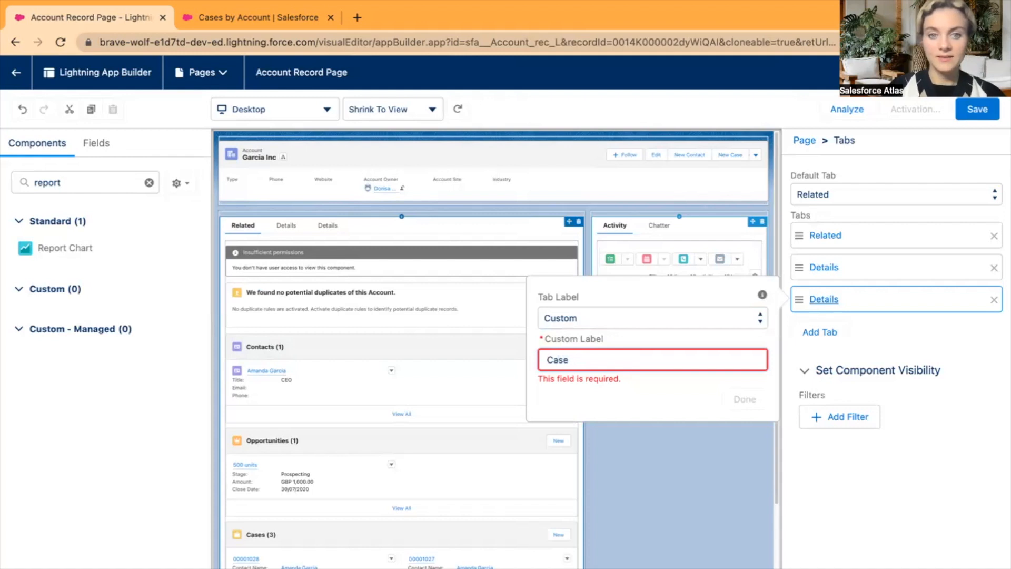
{"action": "type", "text": "ts"}
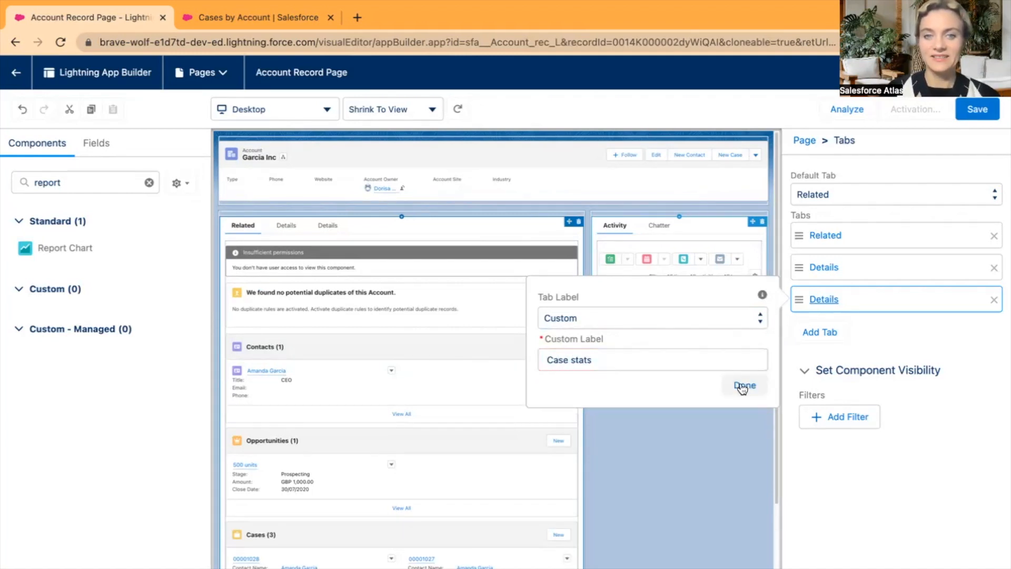
{"action": "left_click", "coordinate": [742, 387]}
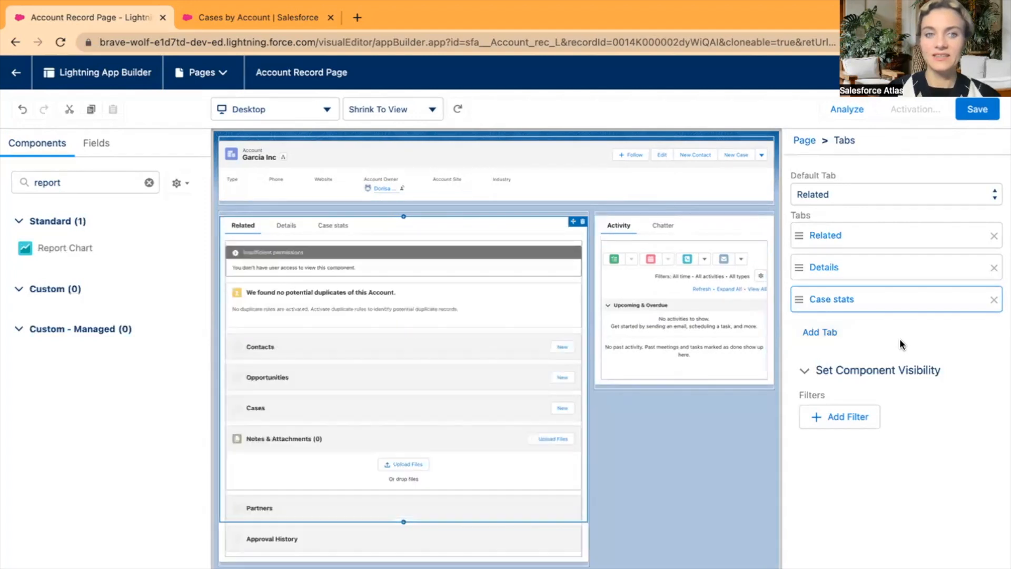
Place a Report Chart showing Cases by Account in the Case stats tab and filter it by Account ID
{"action": "left_click", "coordinate": [335, 228]}
{"action": "left_click_drag", "start_coordinate": [60, 255], "coordinate": [463, 287]}
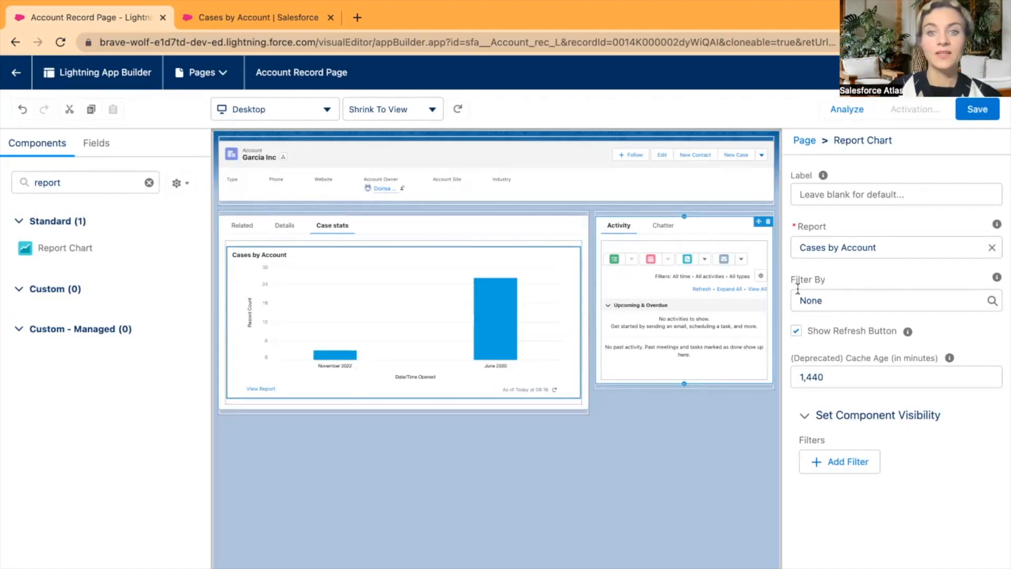
{"action": "left_click", "coordinate": [838, 301]}
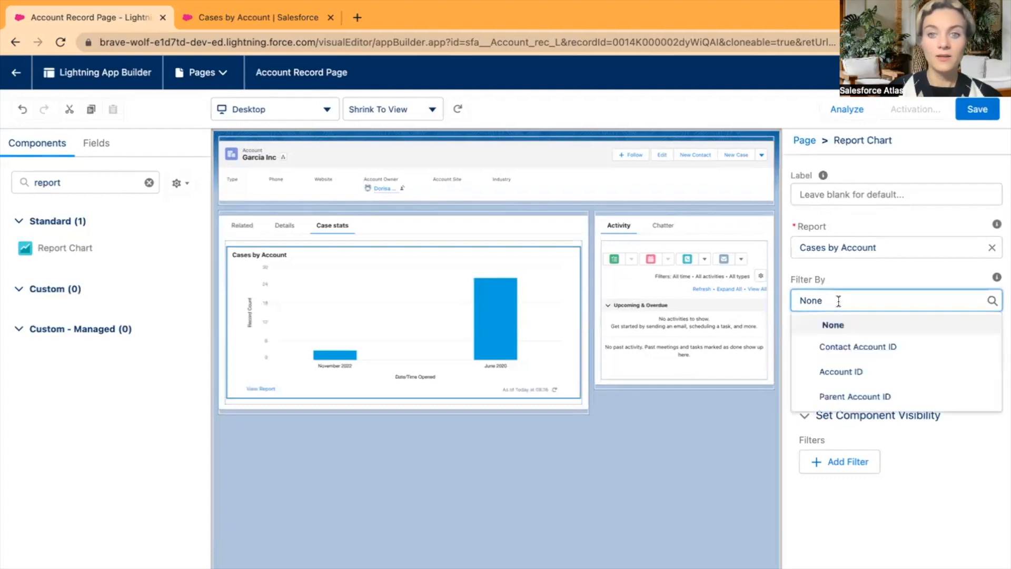
{"action": "left_click", "coordinate": [849, 368]}
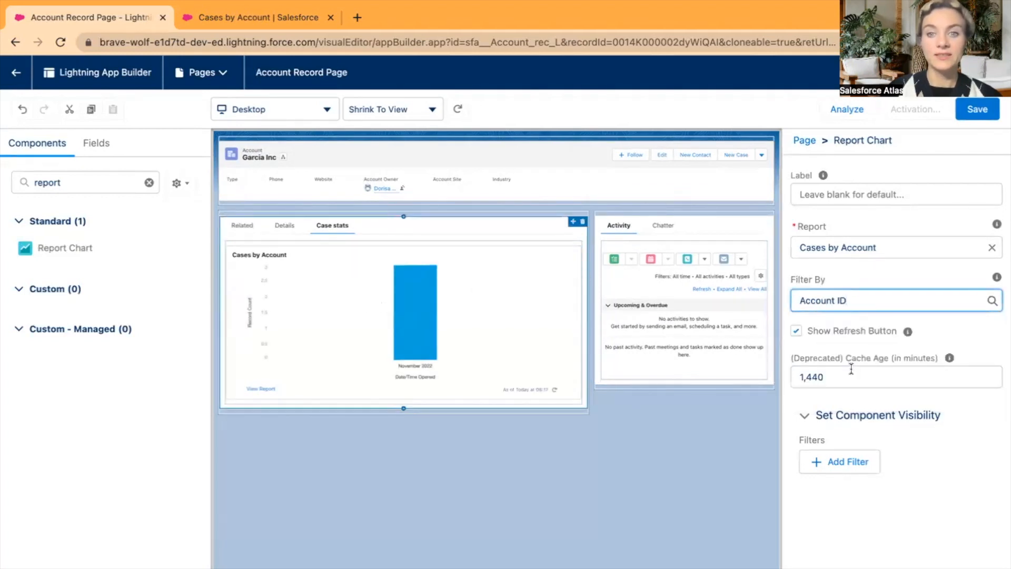
{"action": "left_click", "coordinate": [916, 453]}
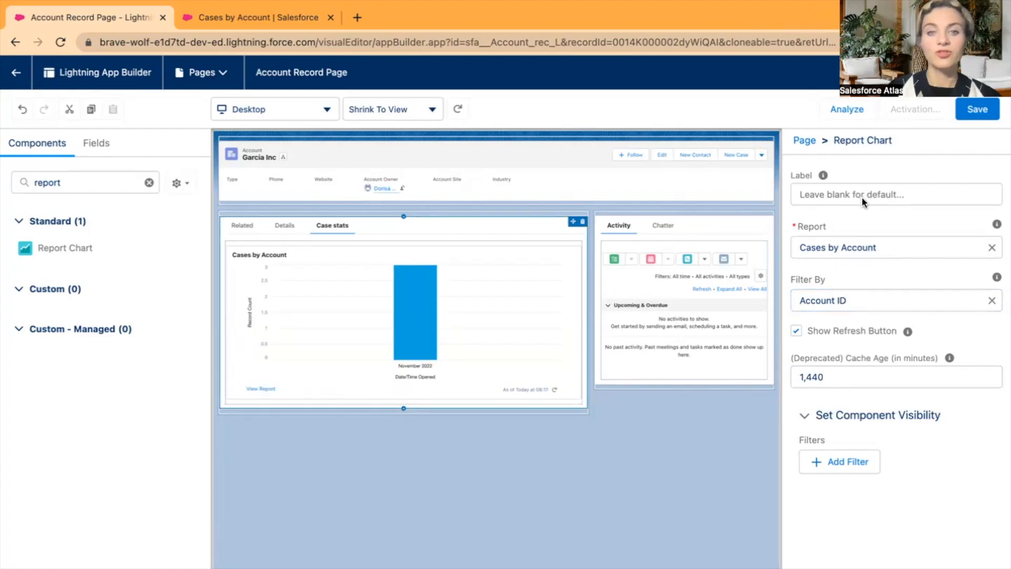
Save the page, start its activation, and review the app default and the app, record type and profile assignment options
{"action": "left_click", "coordinate": [977, 109]}
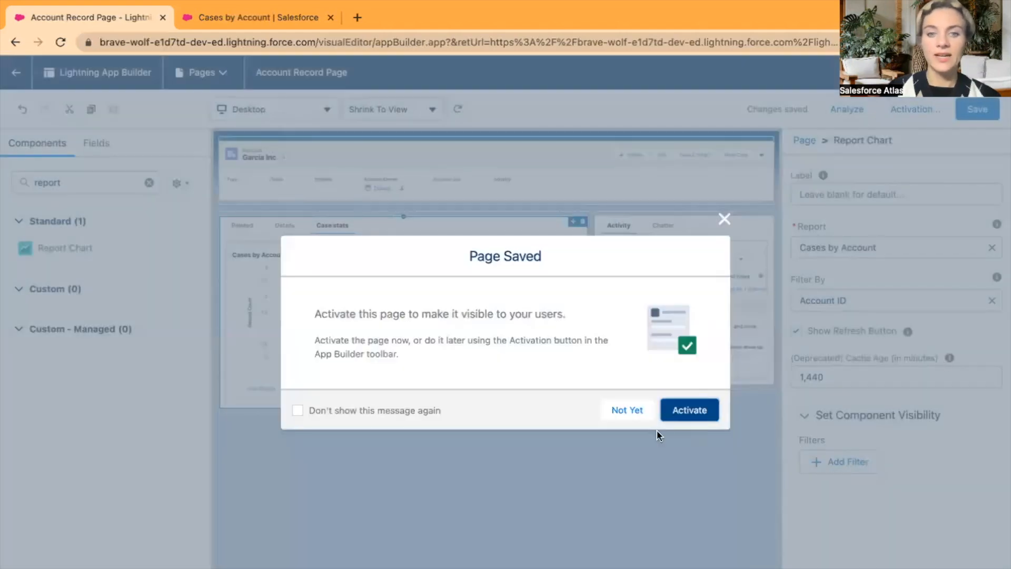
{"action": "left_click", "coordinate": [686, 414]}
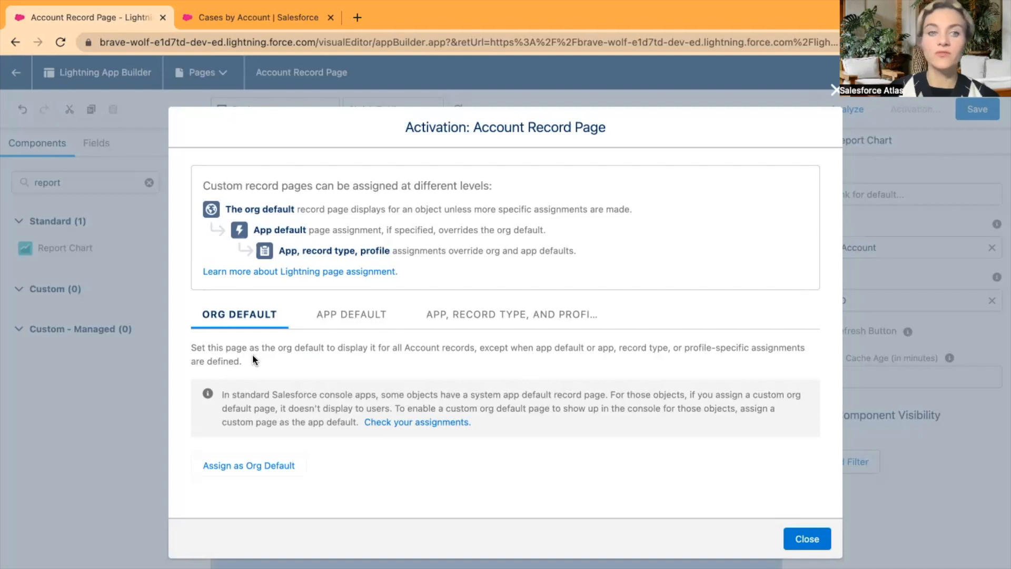
{"action": "left_click", "coordinate": [354, 319]}
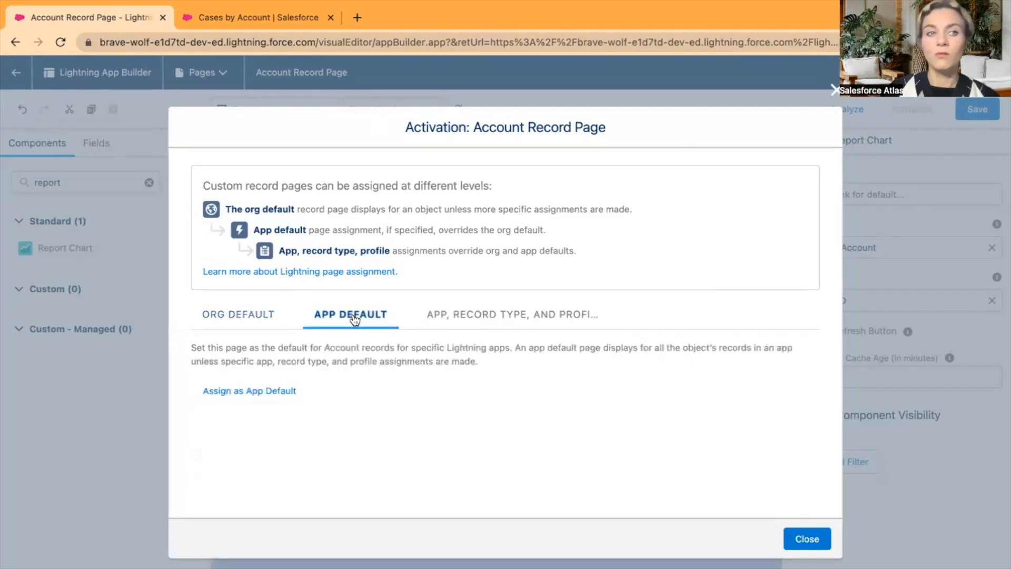
{"action": "left_click", "coordinate": [230, 17]}
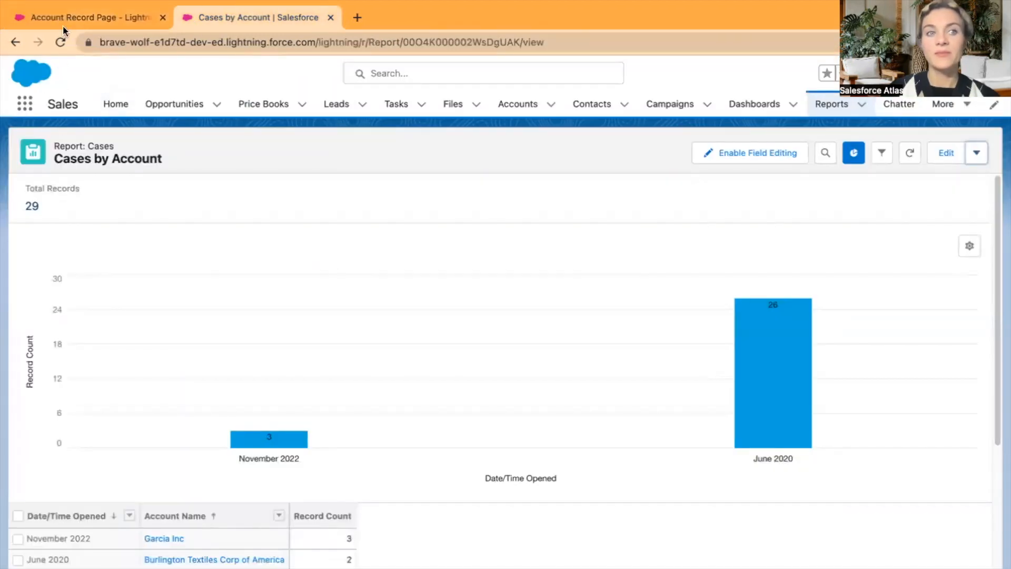
{"action": "left_click", "coordinate": [73, 17]}
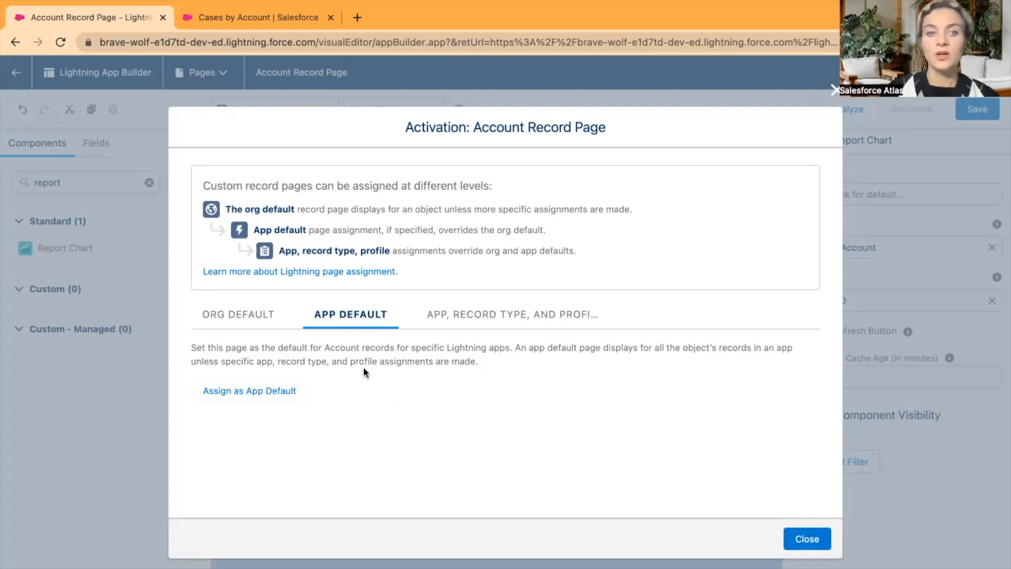
{"action": "left_click", "coordinate": [514, 316]}
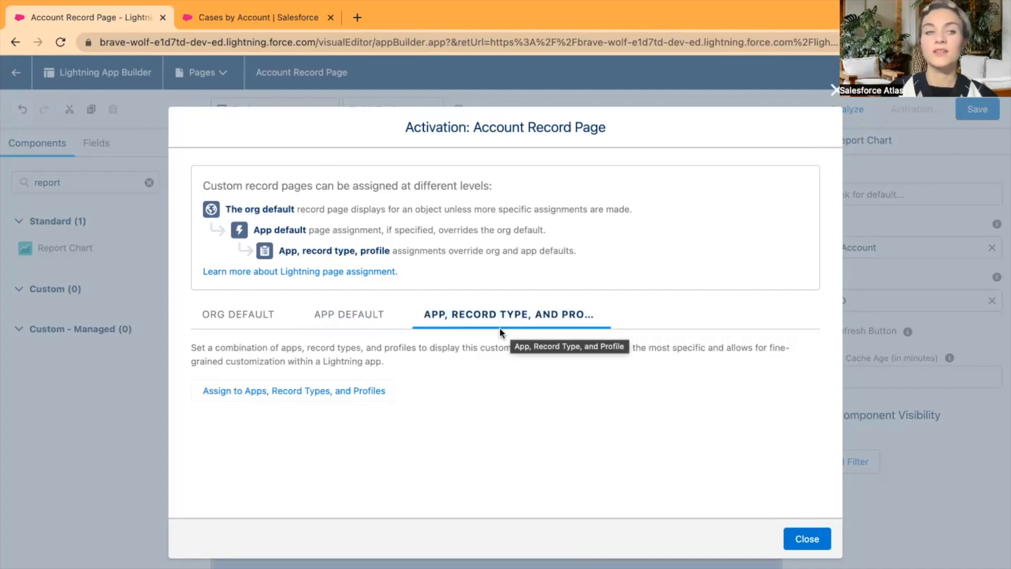
Open the Garcia Inc account from the Cases by Account report in a new browser tab and look through its details
{"action": "left_click", "coordinate": [247, 8]}
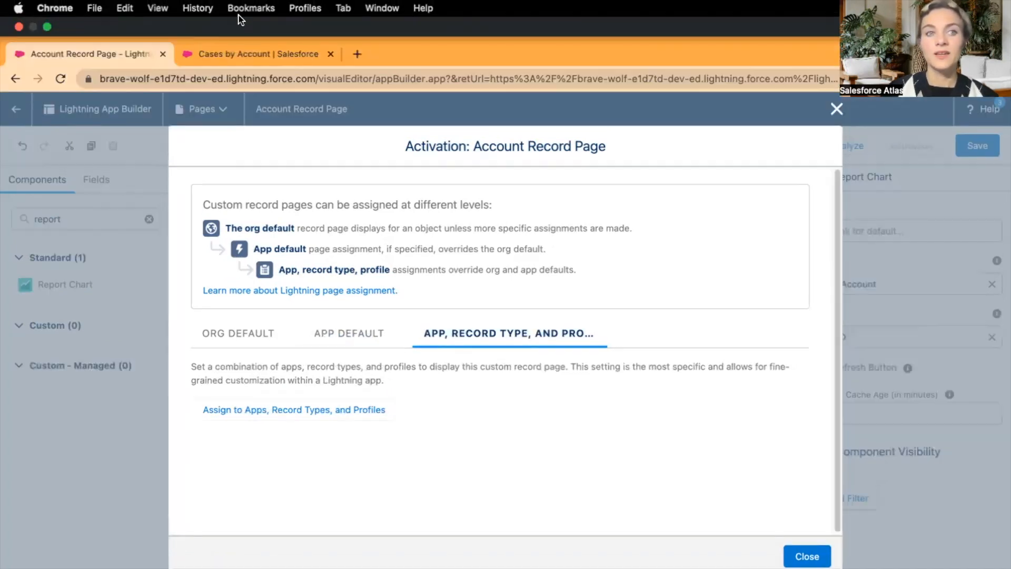
{"action": "left_click", "coordinate": [238, 12]}
{"action": "left_click", "coordinate": [223, 53]}
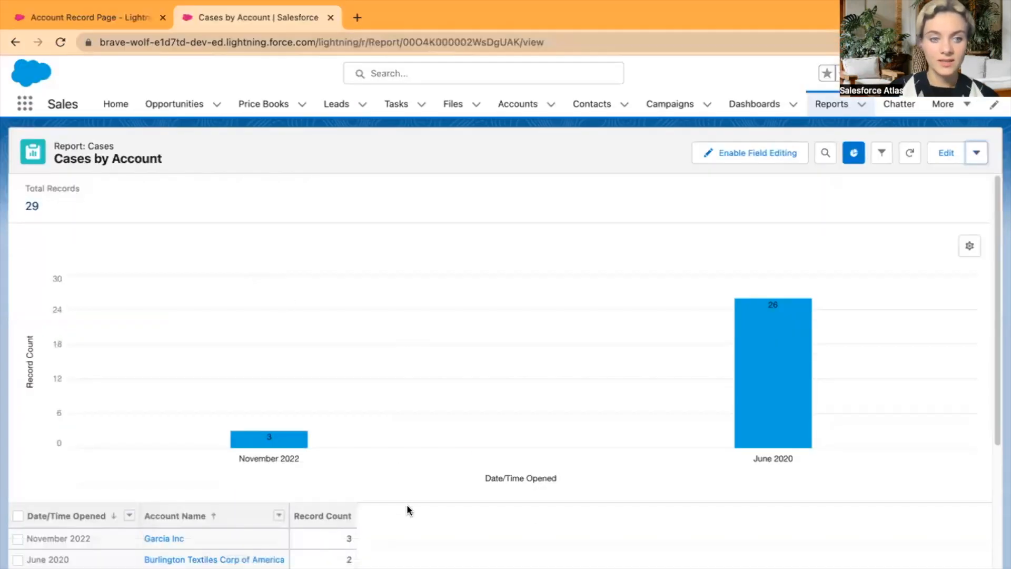
{"action": "right_click", "coordinate": [155, 538]}
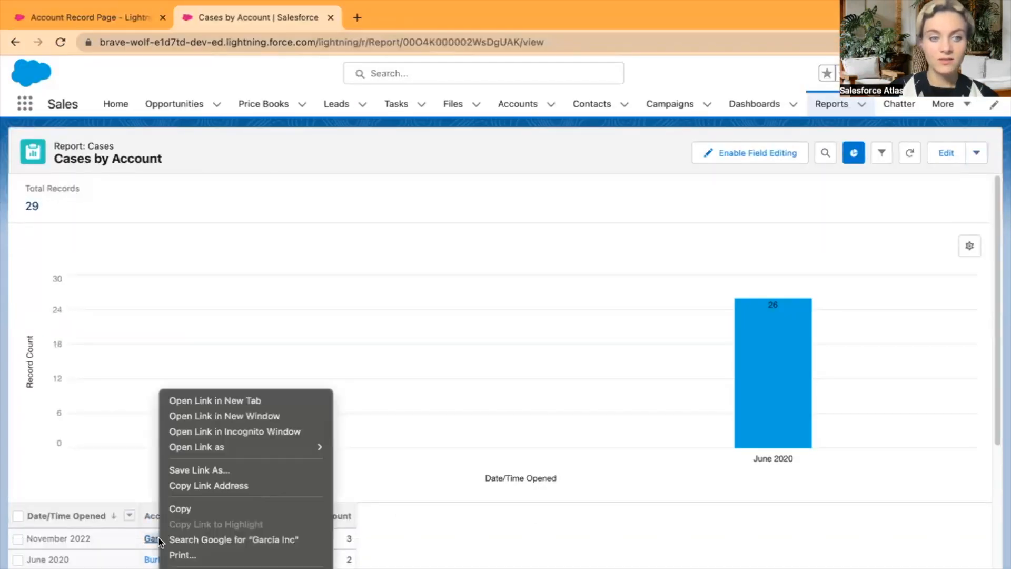
{"action": "left_click", "coordinate": [198, 401]}
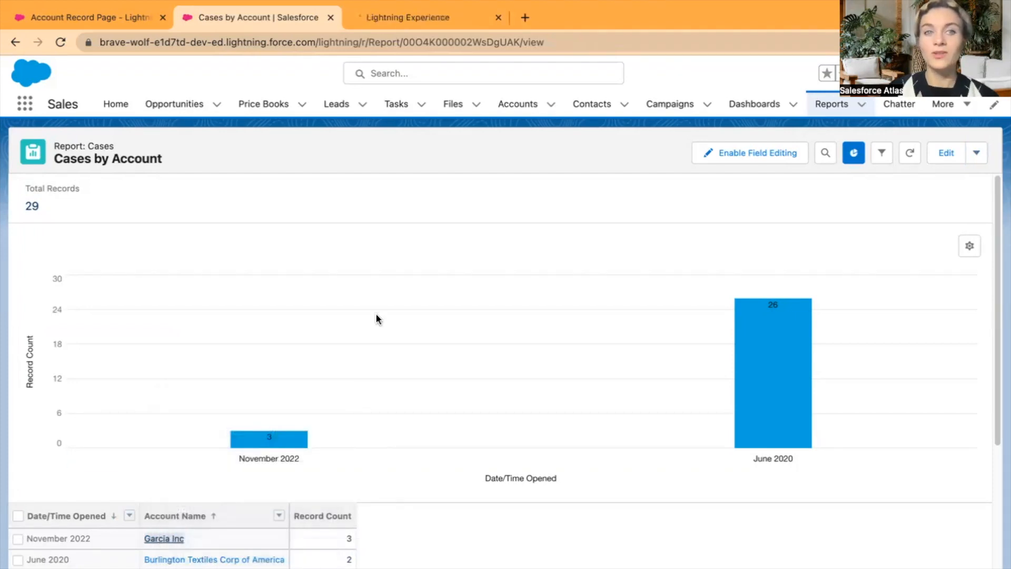
{"action": "left_click", "coordinate": [409, 14]}
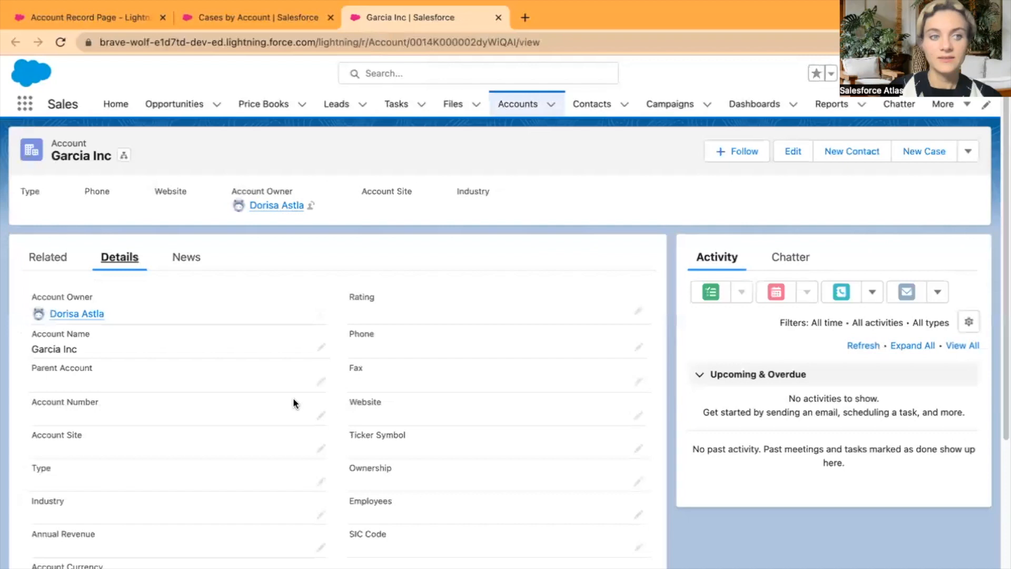
{"action": "scroll", "coordinate": [314, 513], "scroll_direction": "down", "scroll_amount": 5}
{"action": "scroll", "coordinate": [314, 513], "scroll_direction": "up", "scroll_amount": 1}
{"action": "scroll", "coordinate": [314, 513], "scroll_direction": "up", "scroll_amount": 5}
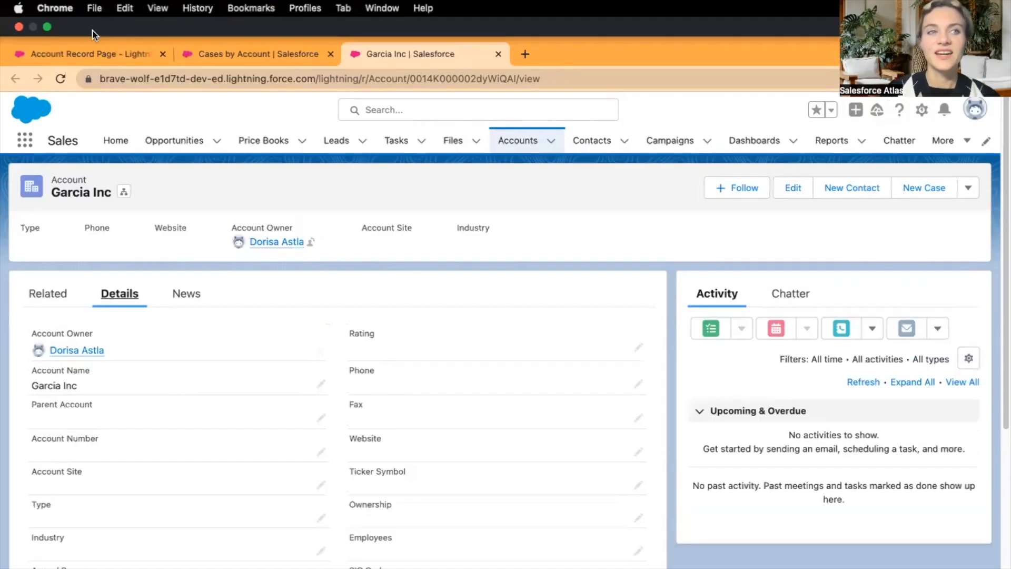
Assign the Account Record Page as the org default for desktop and phone, save the assignment, and return to the account record
{"action": "left_click", "coordinate": [76, 54]}
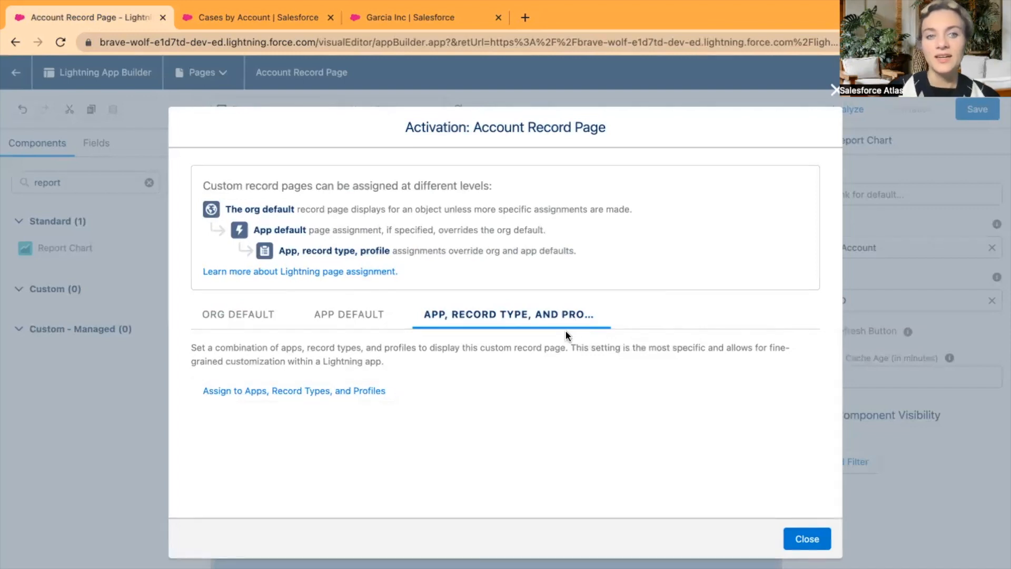
{"action": "left_click", "coordinate": [227, 317]}
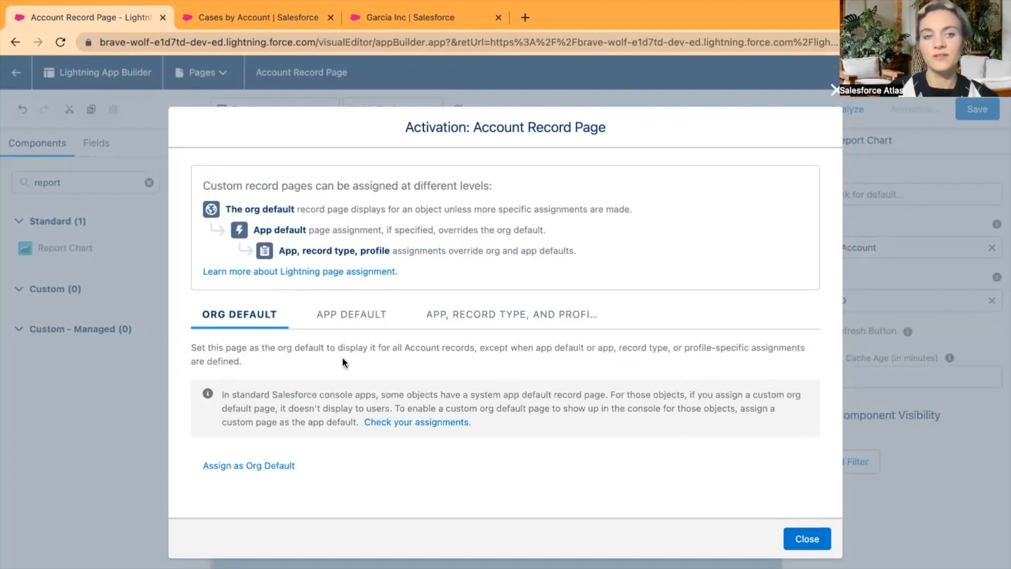
{"action": "left_click", "coordinate": [232, 468]}
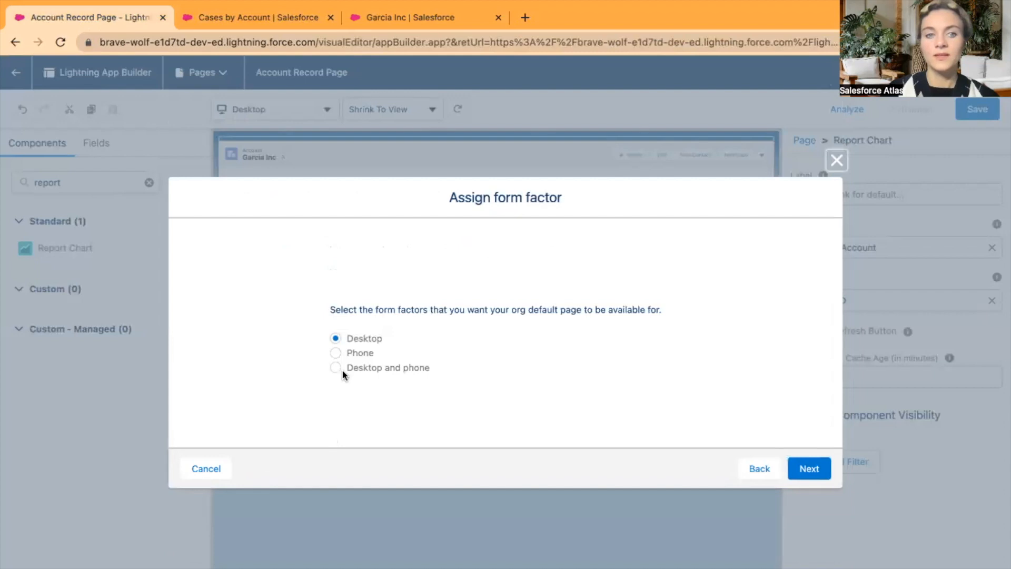
{"action": "left_click", "coordinate": [371, 367]}
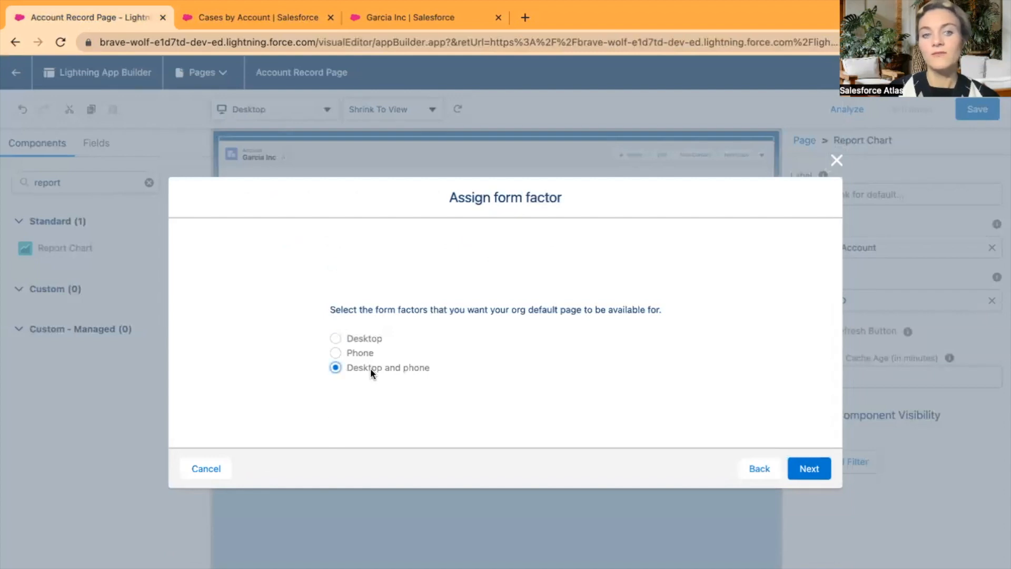
{"action": "left_click", "coordinate": [822, 462]}
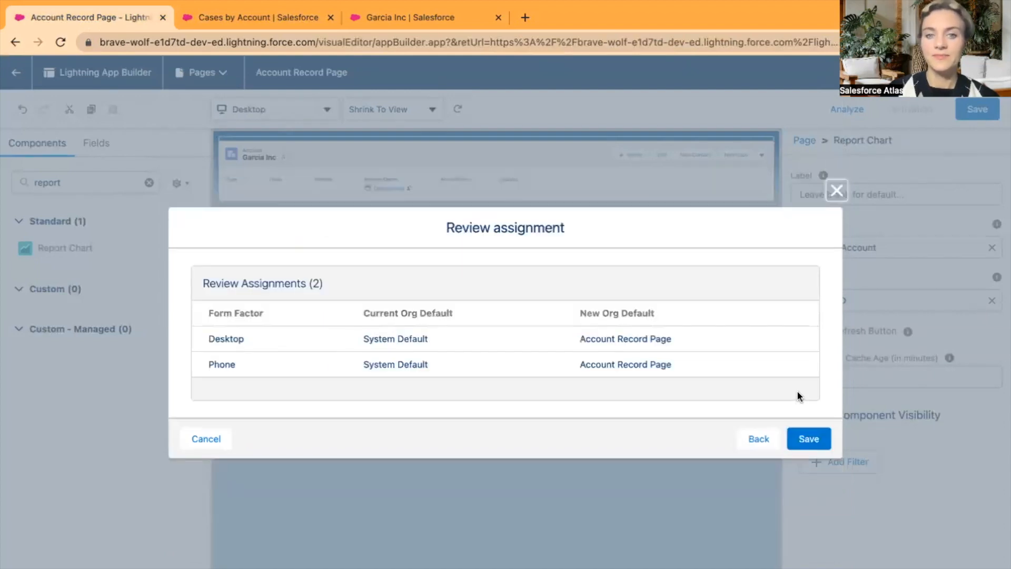
{"action": "left_click", "coordinate": [806, 439]}
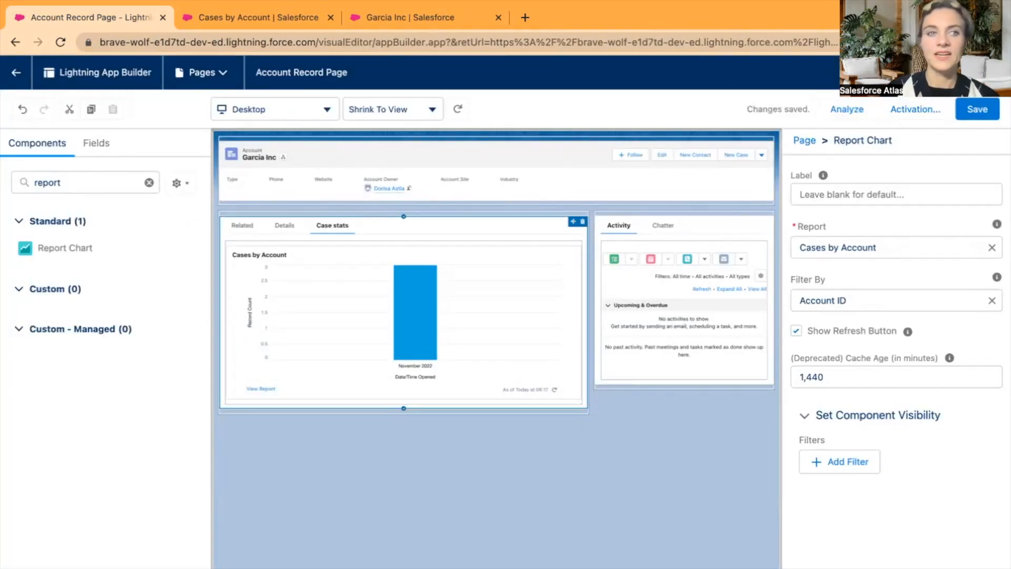
{"action": "left_click", "coordinate": [15, 72]}
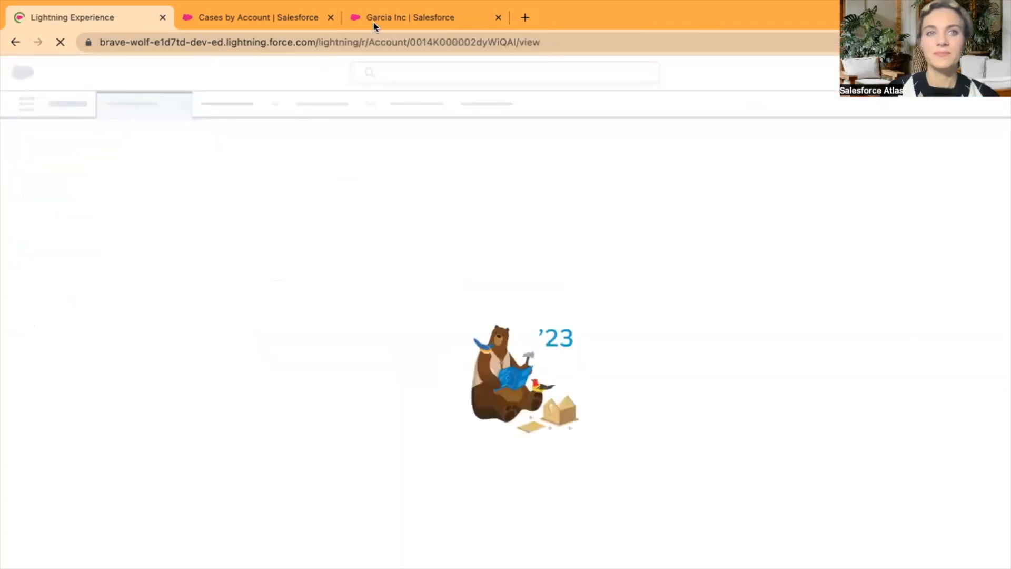
Close the duplicate Garcia Inc browser tab and inspect the Cases by Account chart in the account's Case Stats
{"action": "left_click", "coordinate": [499, 18]}
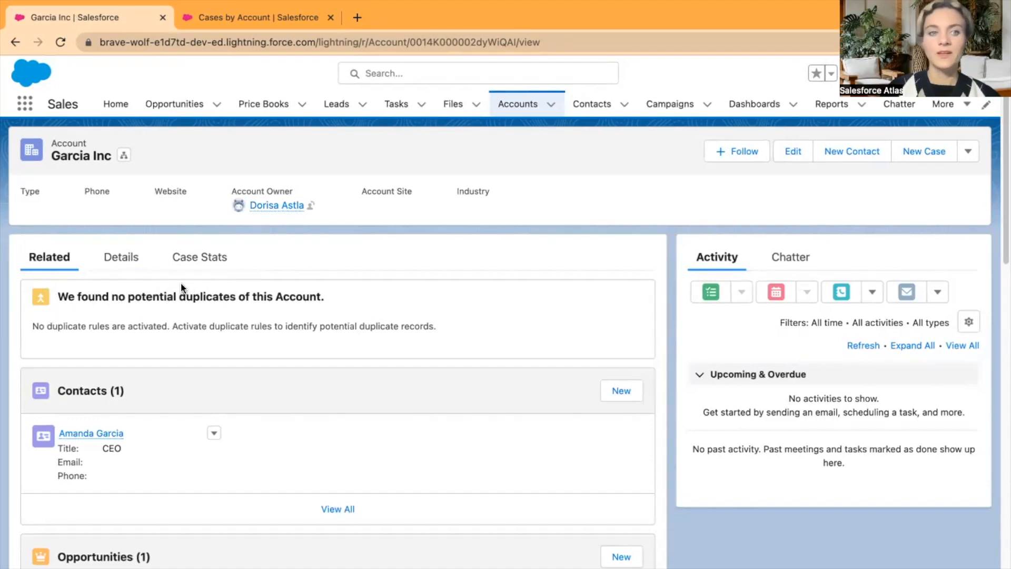
{"action": "left_click", "coordinate": [203, 258]}
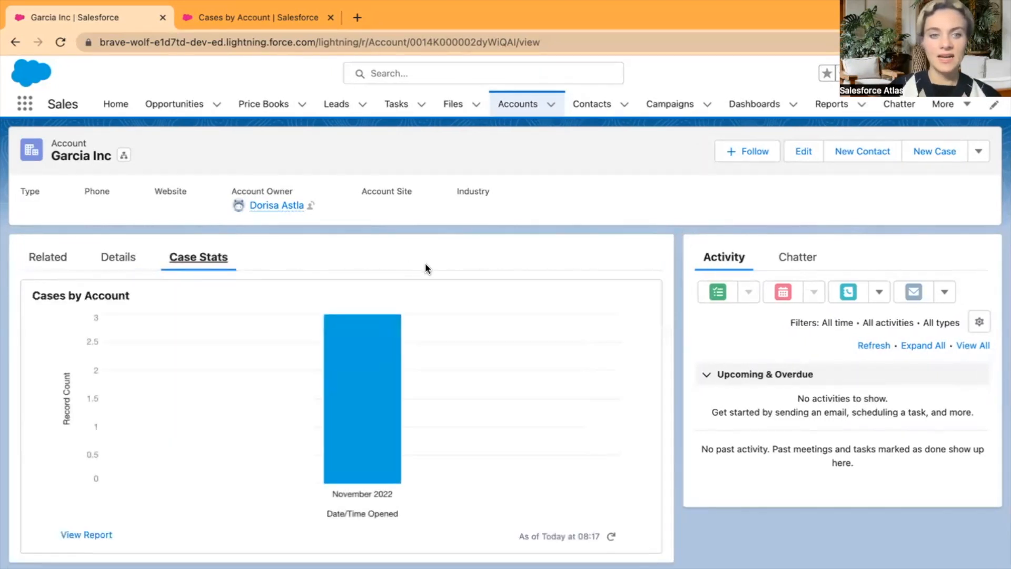
{"action": "mouse_move", "coordinate": [369, 421]}
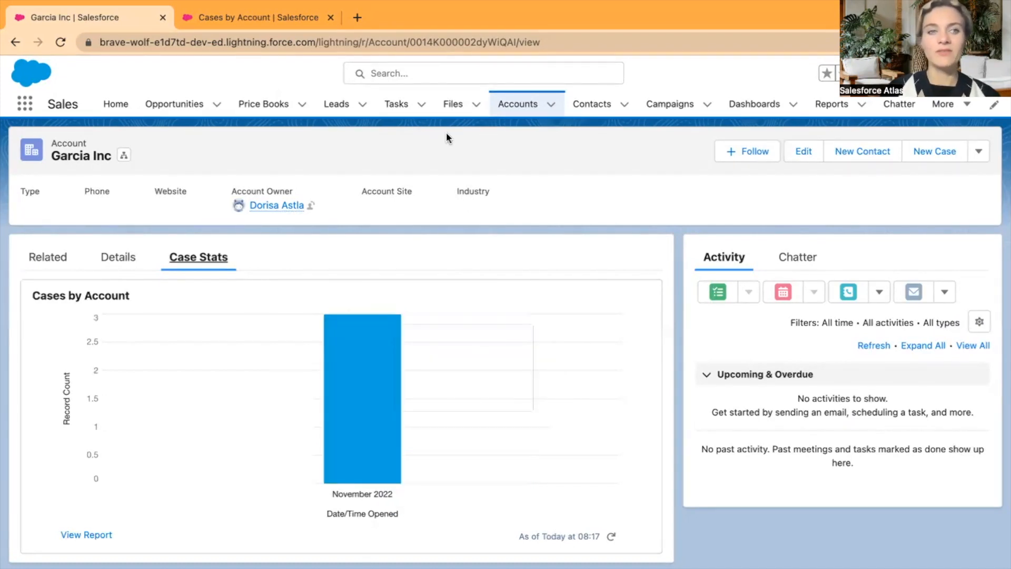
Open the Boy Scouts of the Southwest account, reload the record, and view its Case Stats chart
{"action": "left_click", "coordinate": [518, 109]}
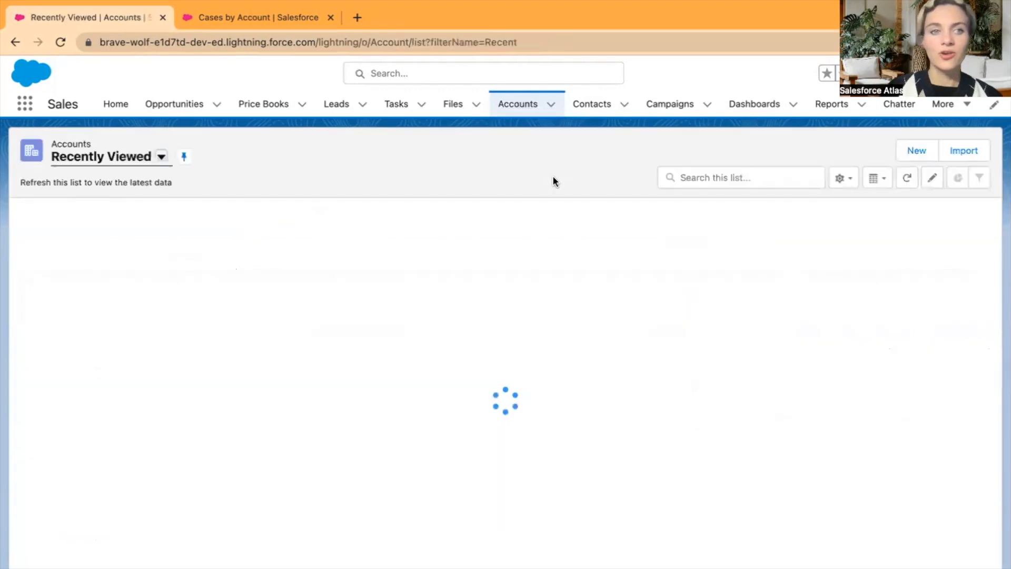
{"action": "left_click", "coordinate": [137, 251]}
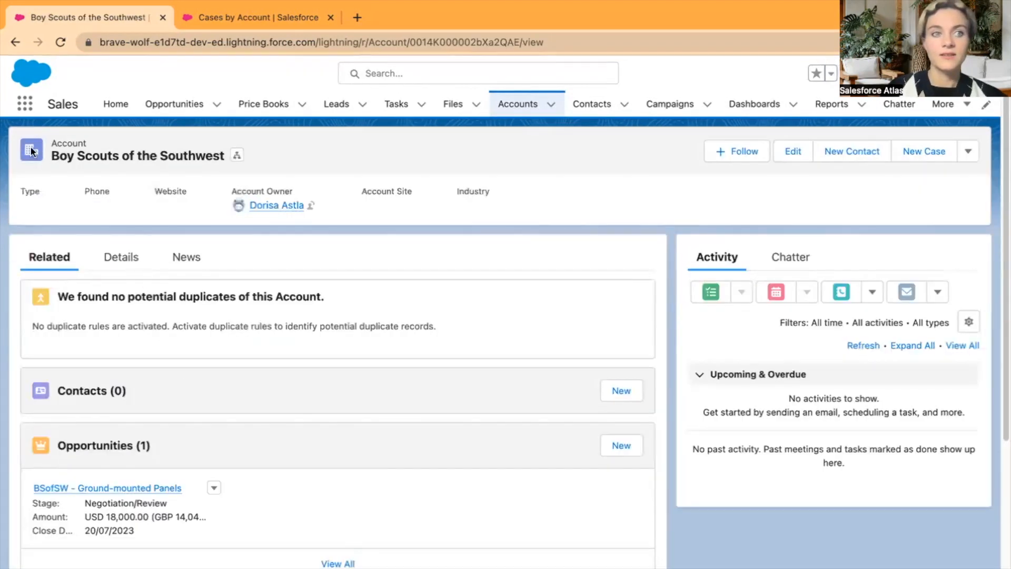
{"action": "left_click", "coordinate": [60, 42]}
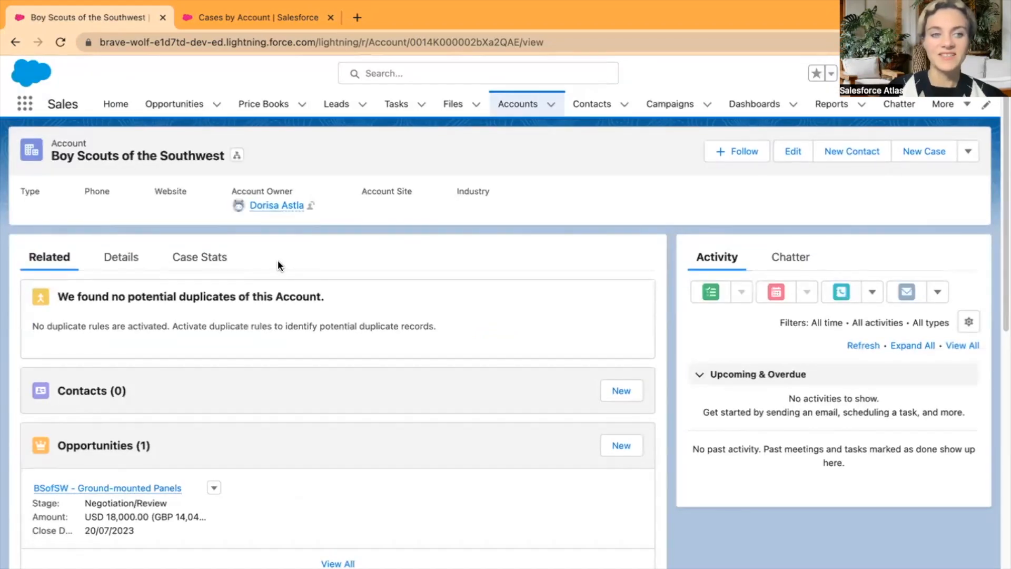
{"action": "left_click", "coordinate": [219, 261]}
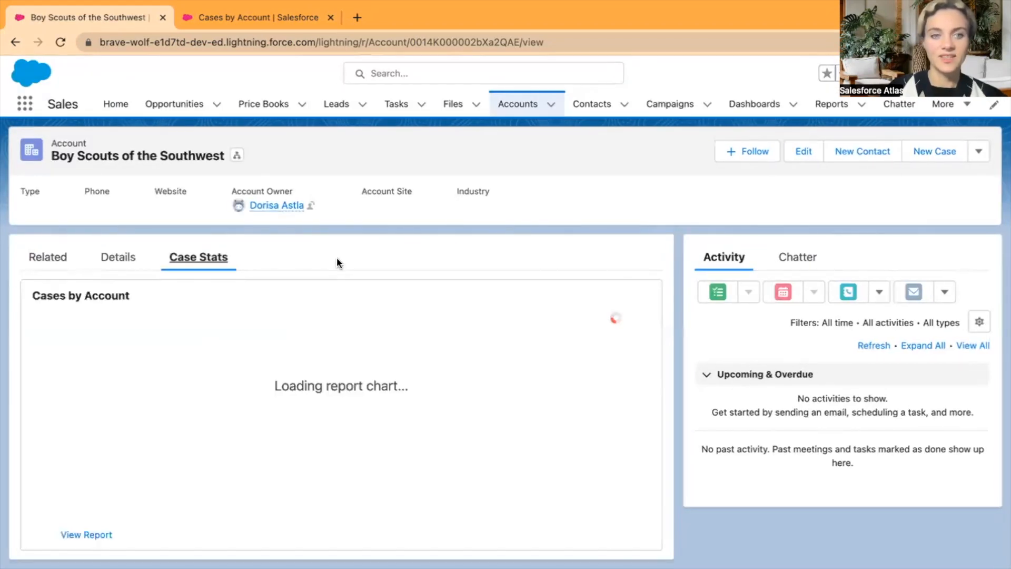
Check the related Cases list of Boy Scouts of the Southwest against its Case Stats chart
{"action": "left_click", "coordinate": [40, 258]}
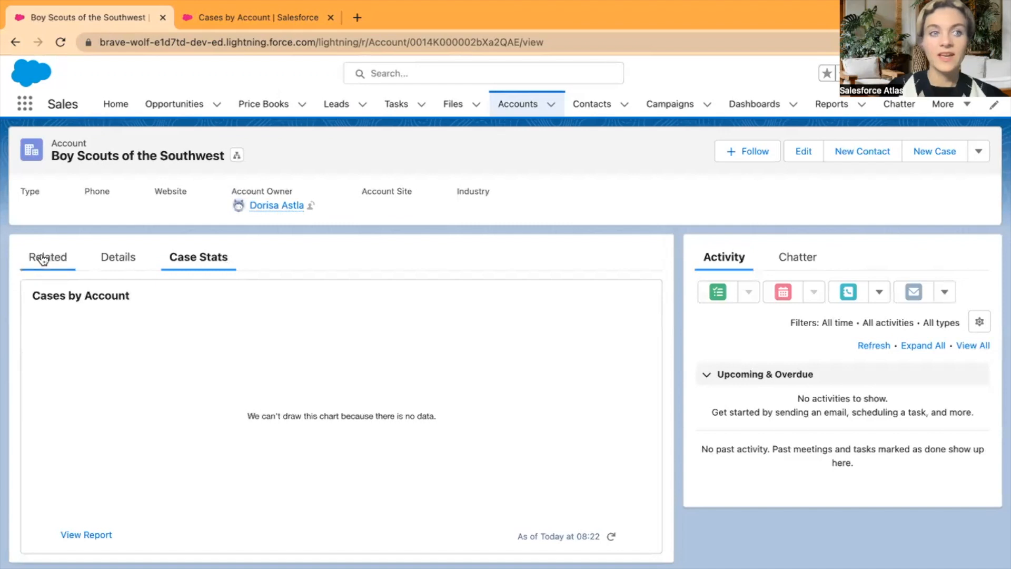
{"action": "scroll", "coordinate": [333, 488], "scroll_direction": "down", "scroll_amount": 7}
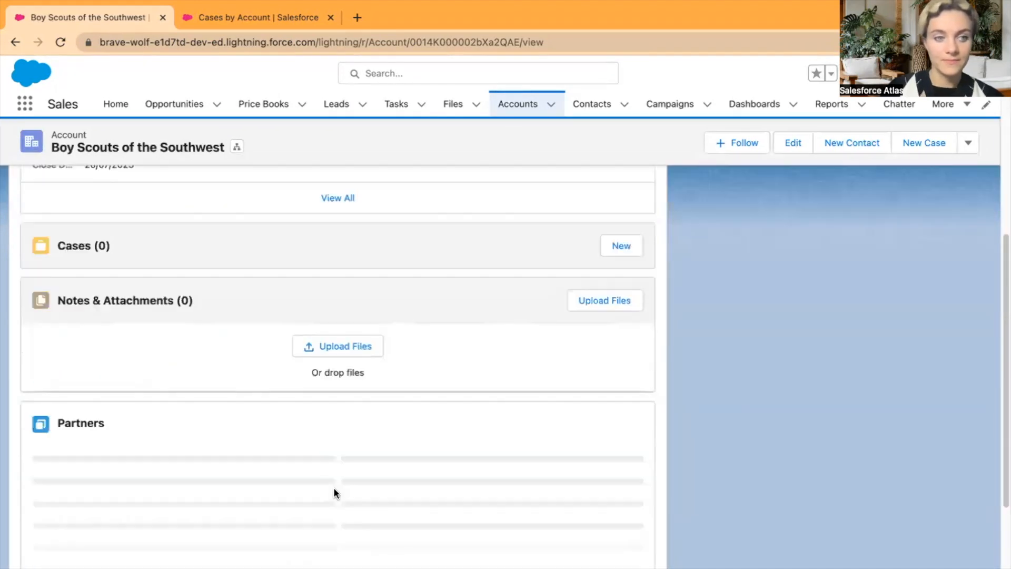
{"action": "scroll", "coordinate": [269, 430], "scroll_direction": "up", "scroll_amount": 2}
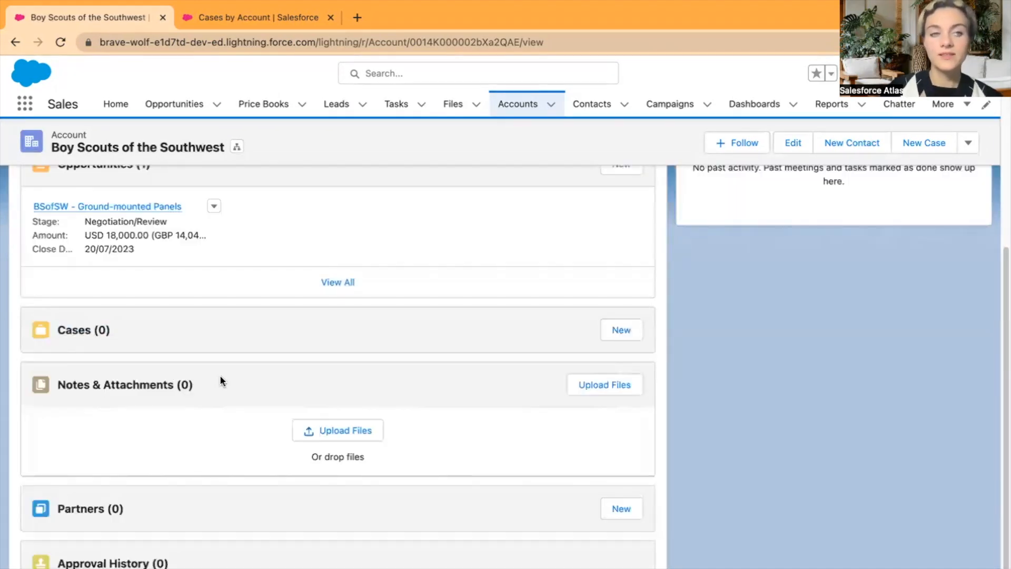
{"action": "scroll", "coordinate": [220, 374], "scroll_direction": "up", "scroll_amount": 5}
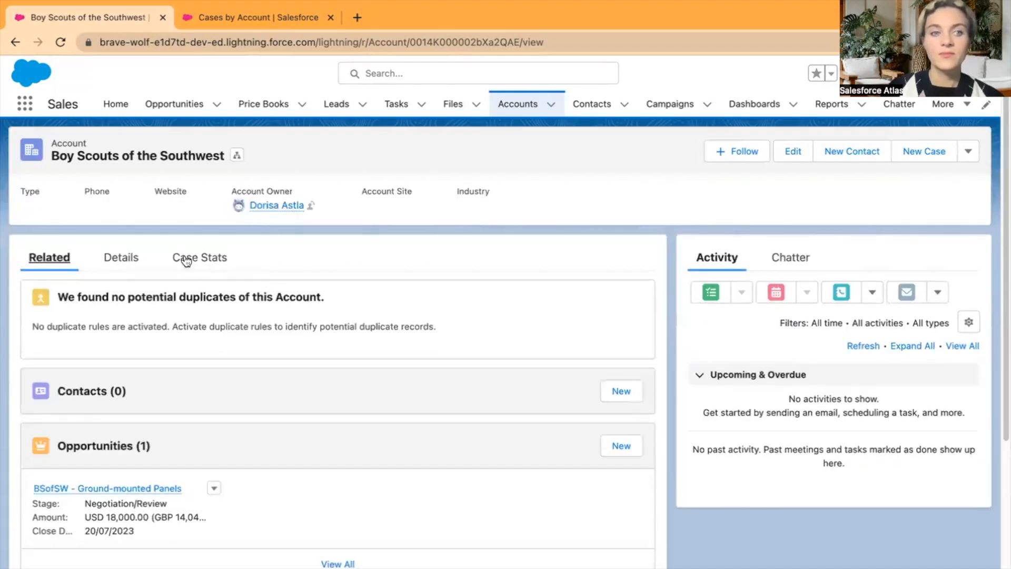
{"action": "left_click", "coordinate": [182, 257]}
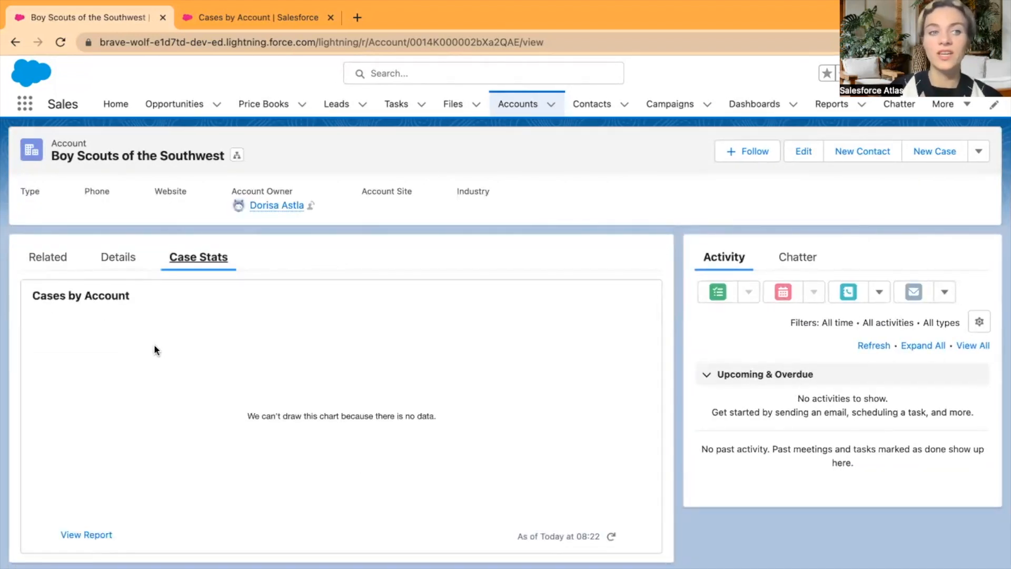
Open Edge Communications from the All Accounts list view and compare its related cases with its Case Stats chart
{"action": "left_click", "coordinate": [517, 103]}
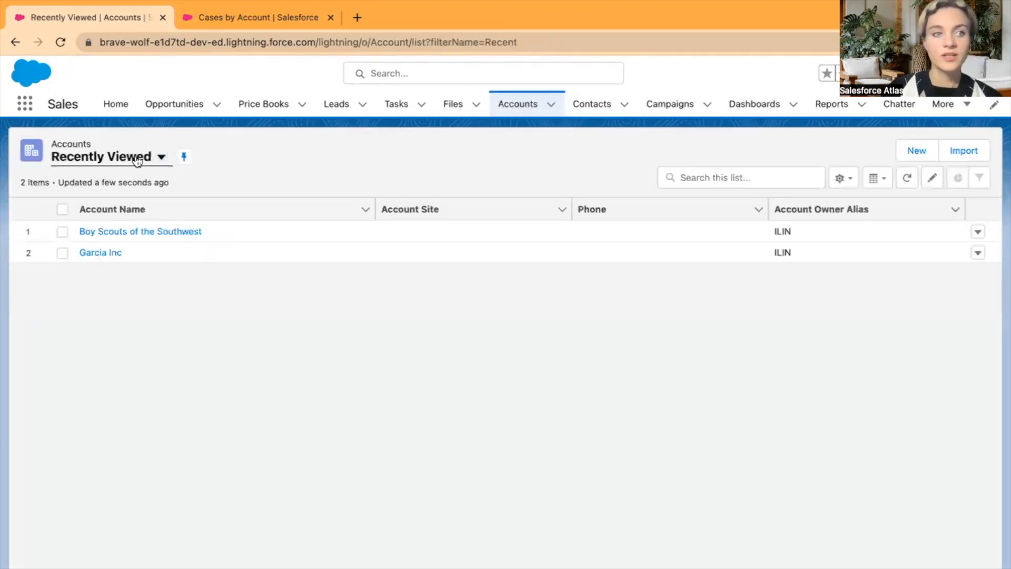
{"action": "left_click", "coordinate": [137, 160]}
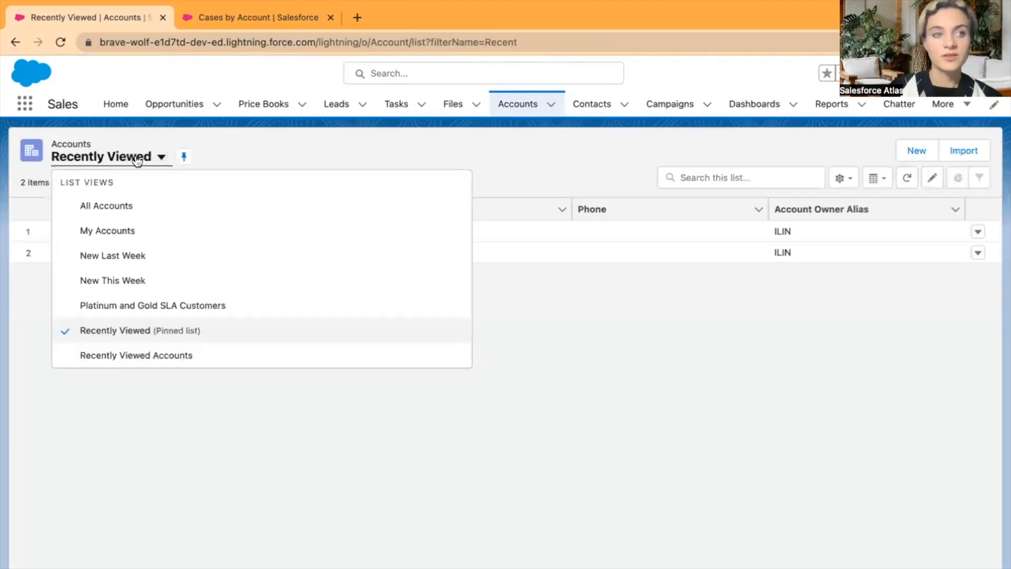
{"action": "left_click", "coordinate": [107, 205]}
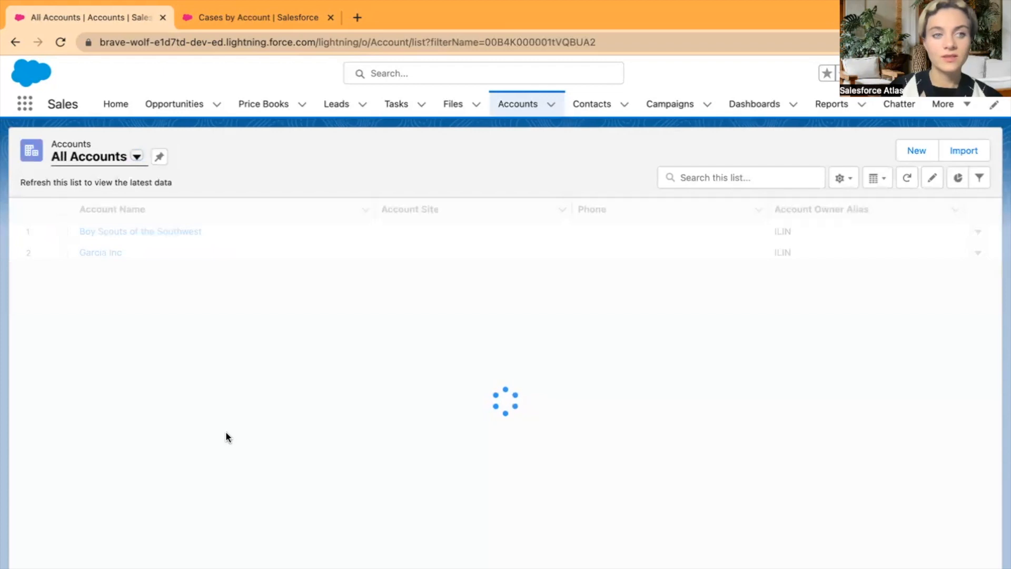
{"action": "left_click", "coordinate": [104, 296]}
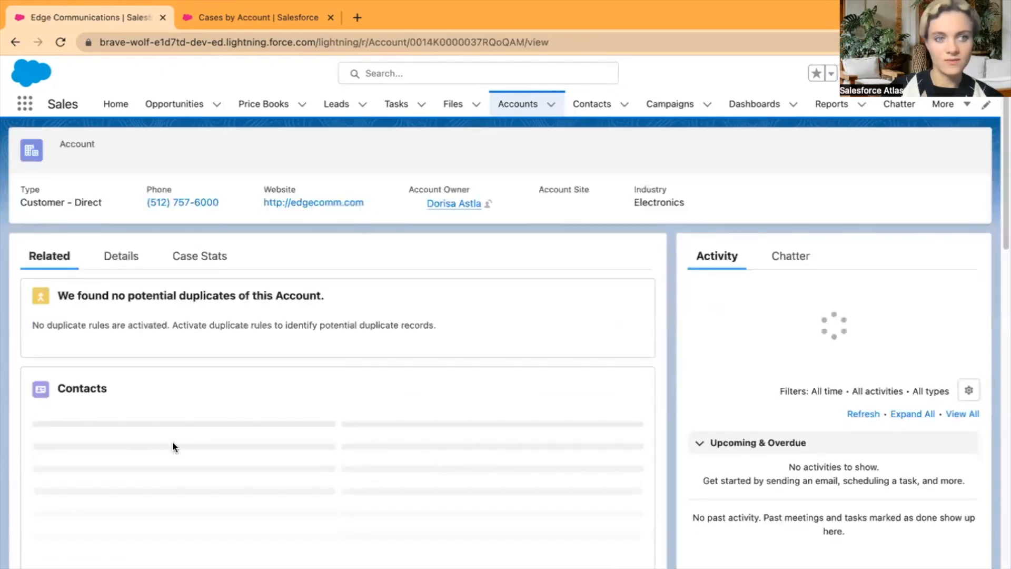
{"action": "scroll", "coordinate": [266, 419], "scroll_direction": "down", "scroll_amount": 10}
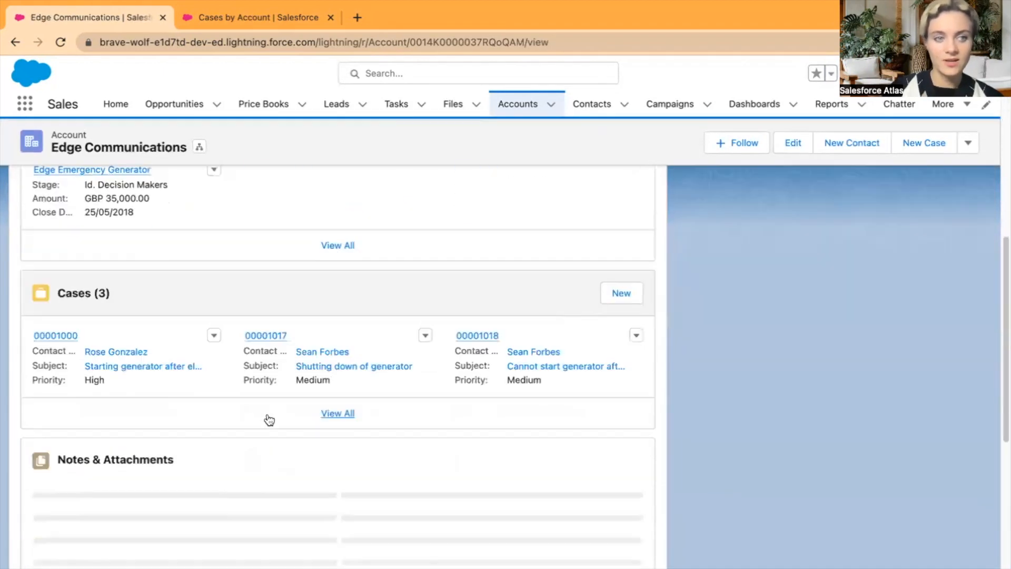
{"action": "scroll", "coordinate": [238, 347], "scroll_direction": "up", "scroll_amount": 10}
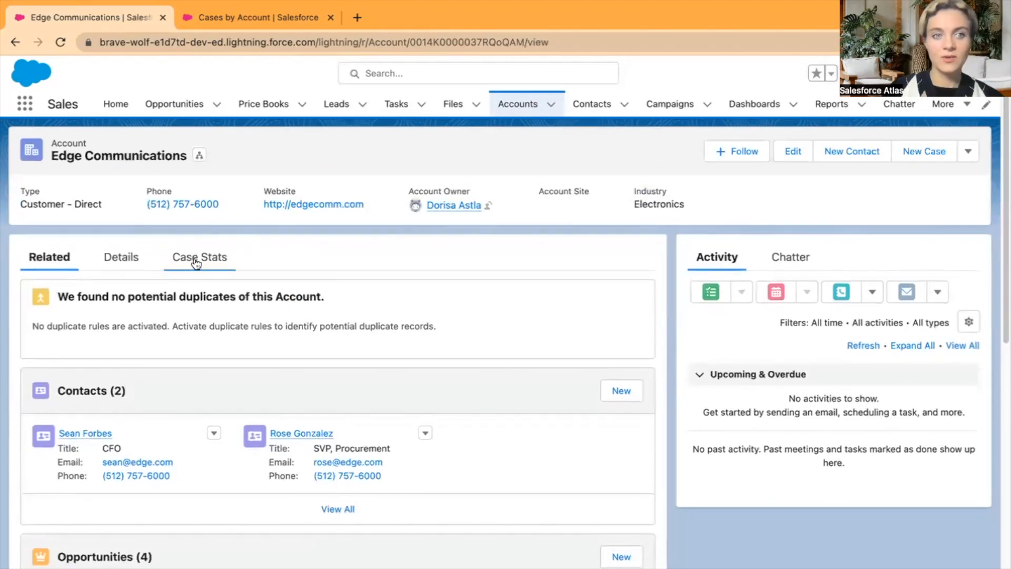
{"action": "left_click", "coordinate": [196, 264]}
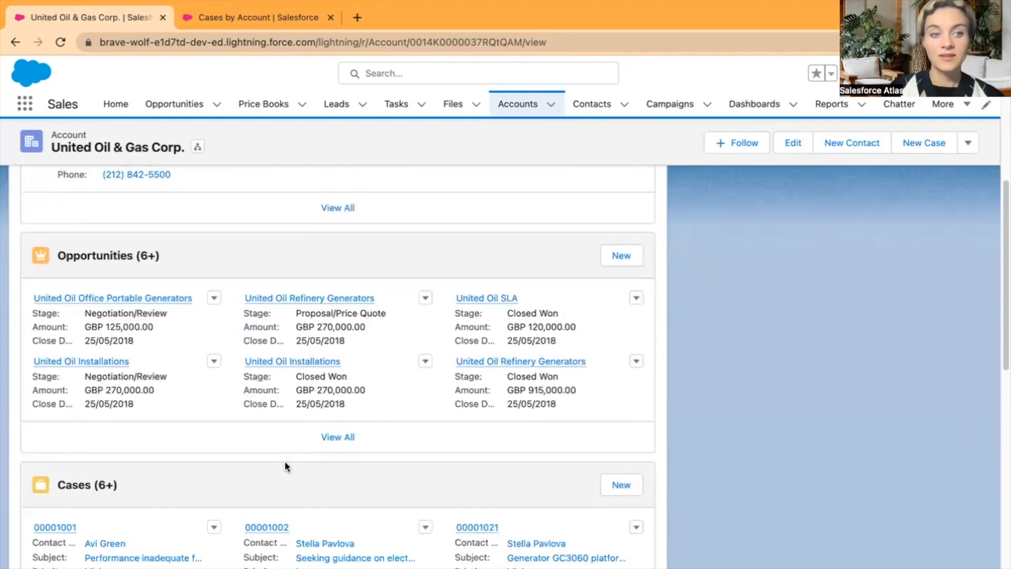
On the United Oil & Gas Corp. account, view the Case Stats chart and inspect the June 2020 bar's record count
{"action": "scroll", "coordinate": [285, 460], "scroll_direction": "up", "scroll_amount": 8}
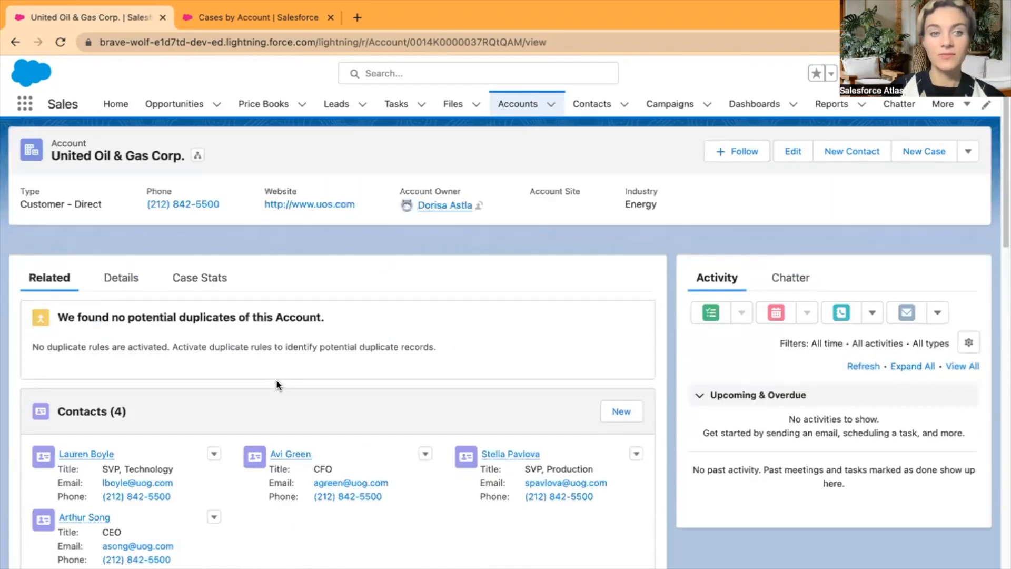
{"action": "left_click", "coordinate": [206, 259]}
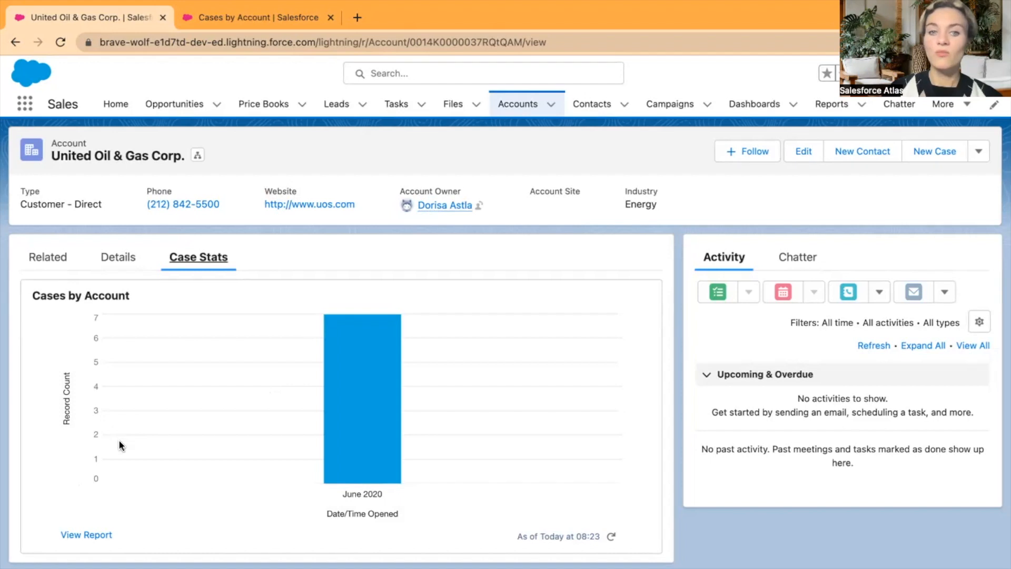
{"action": "mouse_move", "coordinate": [380, 423]}
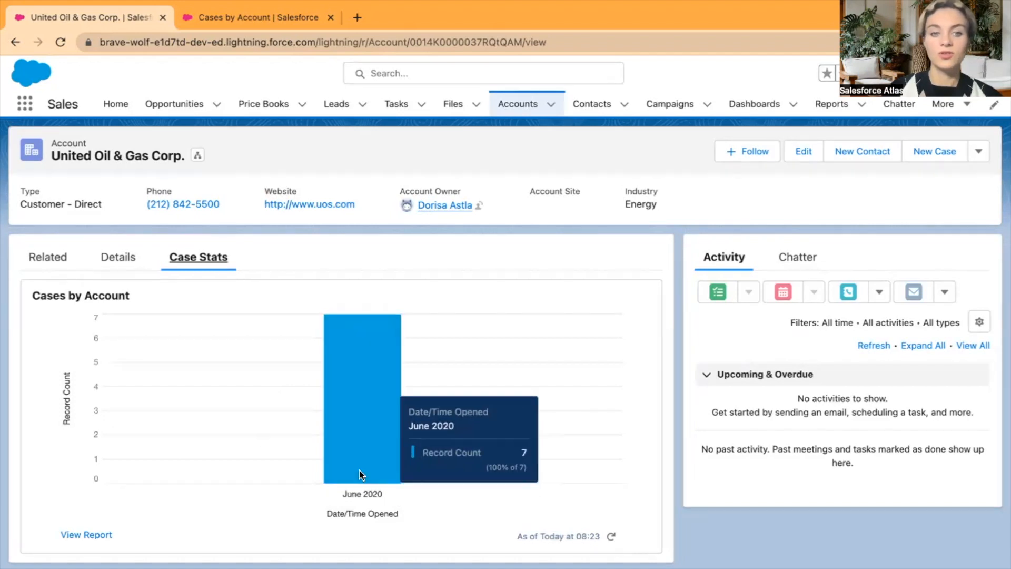